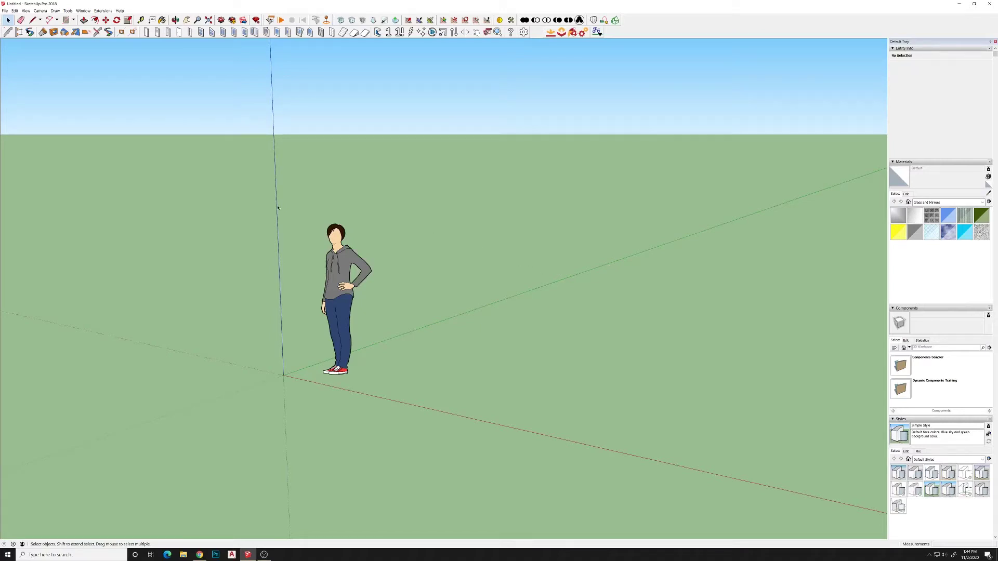
Step: Float the FlexTools toolbar over the drawing area
left_click_drag(142, 32, 206, 113)
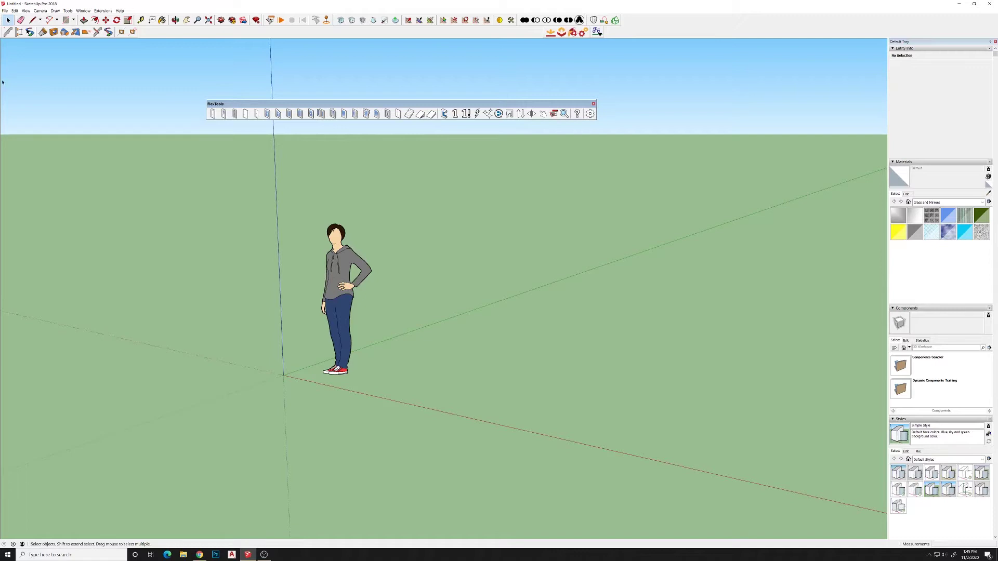
middle_click_drag(414, 298, 419, 298)
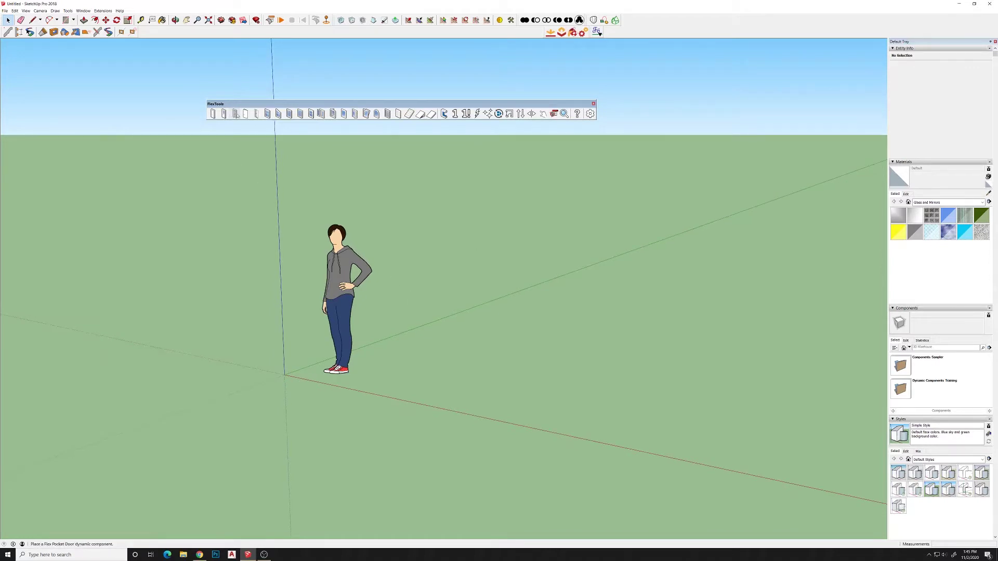
middle_click_drag(187, 192, 191, 191)
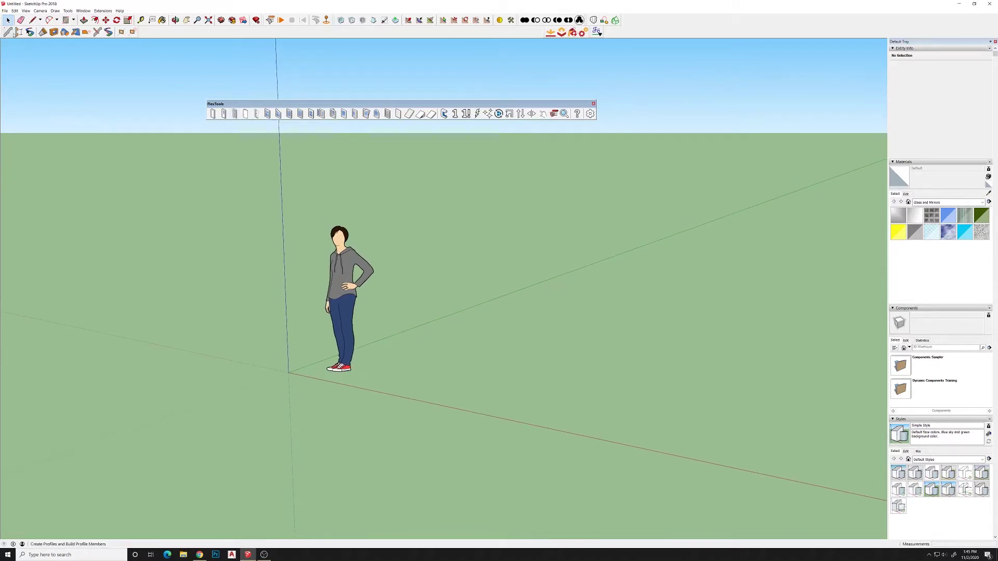
Step: Open the Profile Builder dialog and its browser for existing profiles
left_click(7, 32)
middle_click_drag(128, 152, 136, 152)
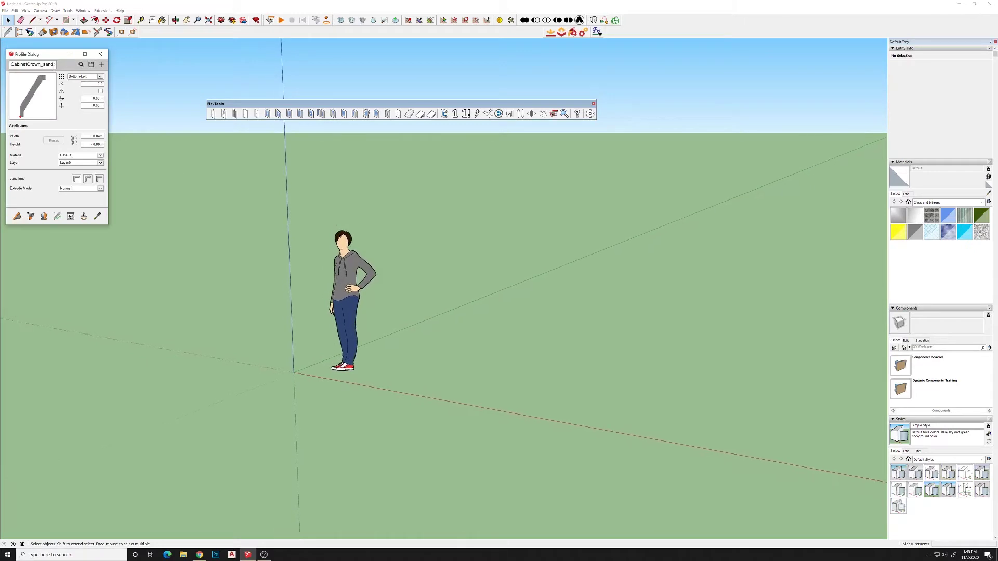
left_click(81, 64)
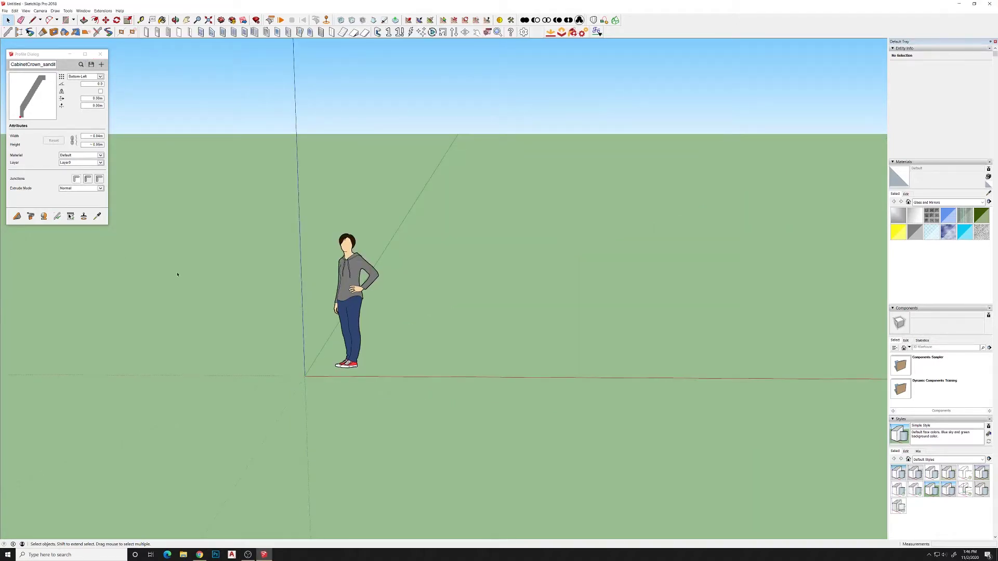
Step: Draw a vertical rectangular wall section at the origin, about 0.11 m wide and 3.05 m high, and reverse its face
mouse_move(178, 274)
middle_mouse_down()
mouse_move(443, 383)
mouse_move(504, 397)
middle_mouse_up()
scroll(442, 382, "up", 2)
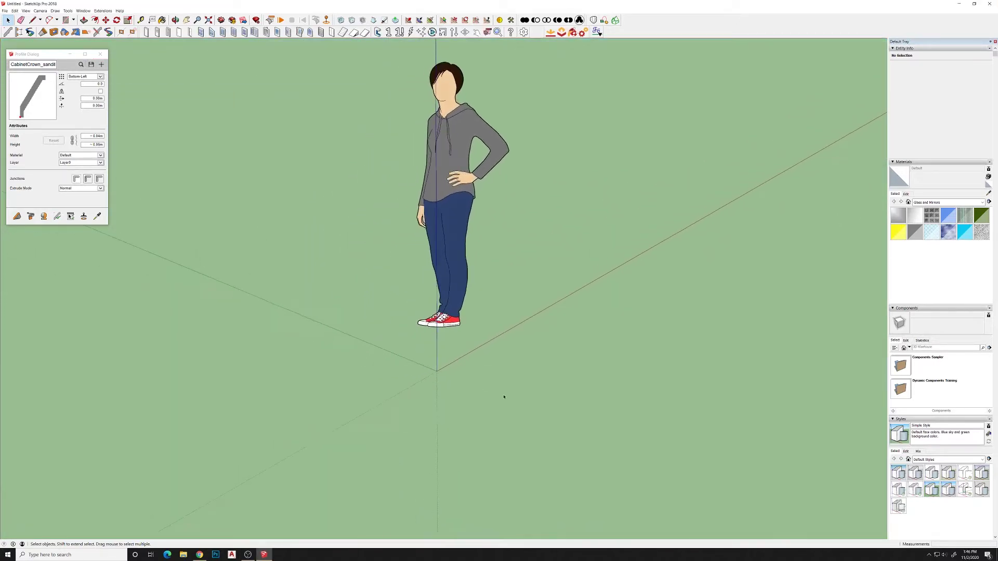
key("l")
left_click(436, 371)
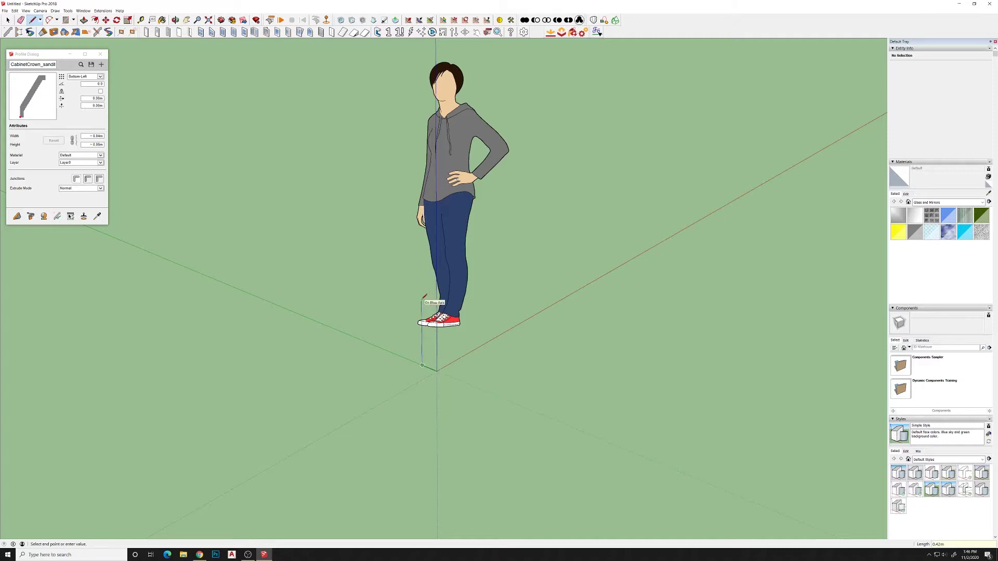
key("Return")
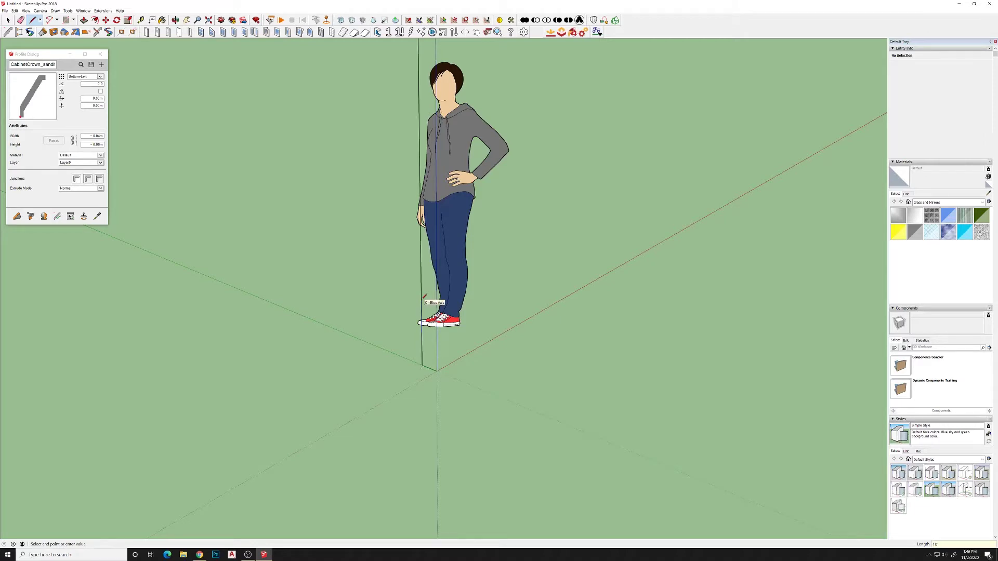
scroll(425, 296, "down", 5)
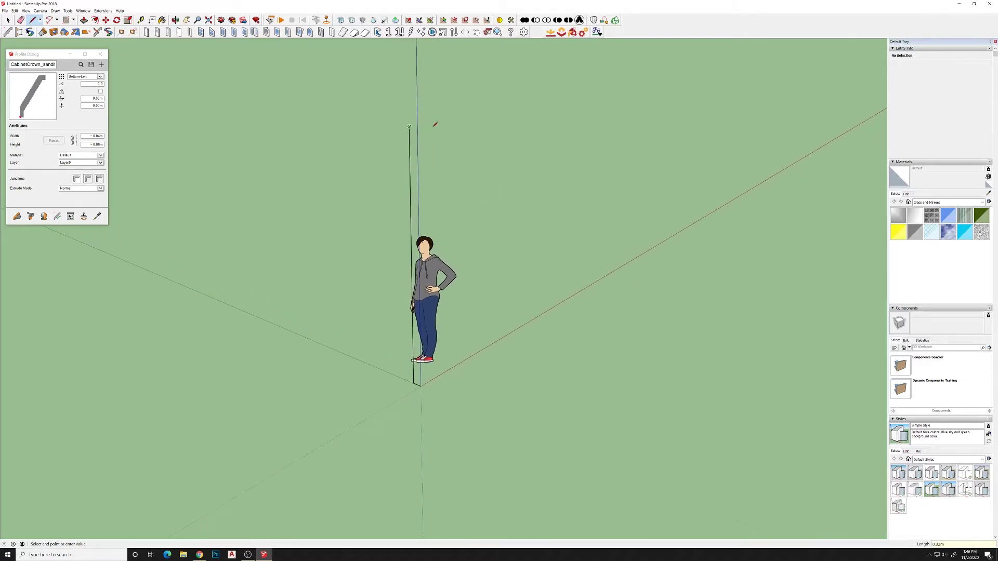
left_click(418, 128)
left_click(421, 386)
key("space")
right_click(415, 228)
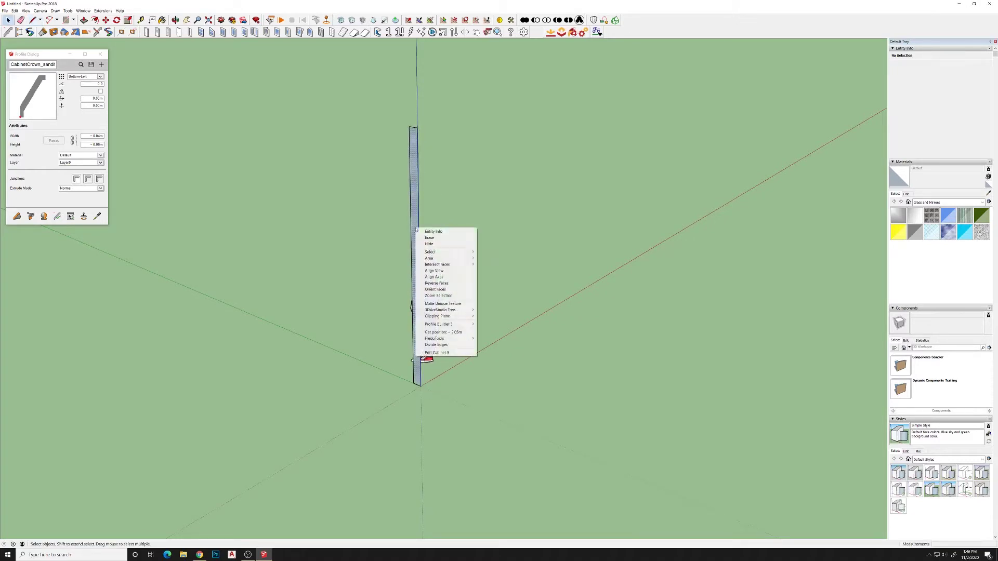
left_click(437, 284)
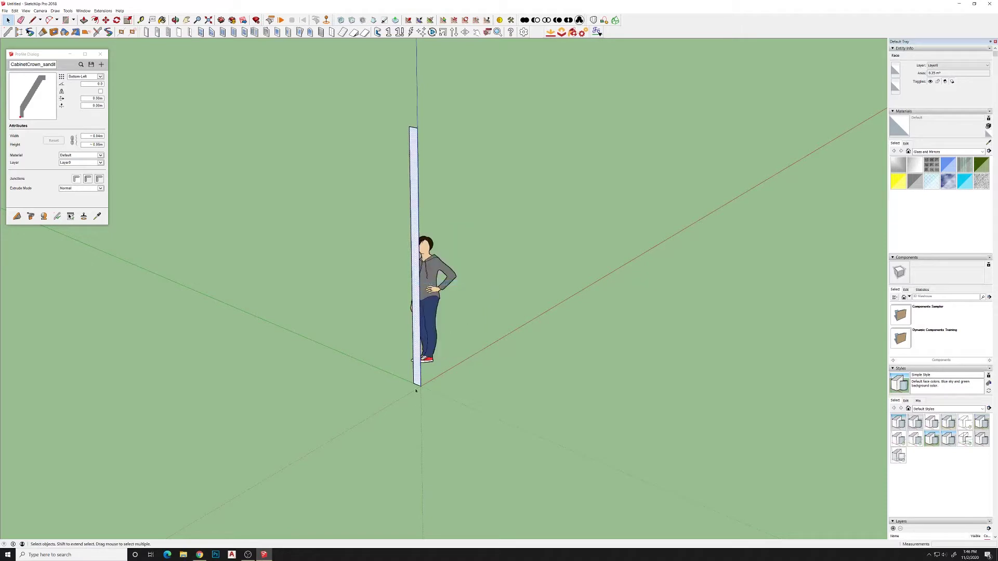
Step: Create a new profile from the selected rectangular face and name it "4_5inch wall"
mouse_move(416, 390)
middle_mouse_down()
mouse_move(454, 377)
mouse_move(425, 387)
middle_mouse_up()
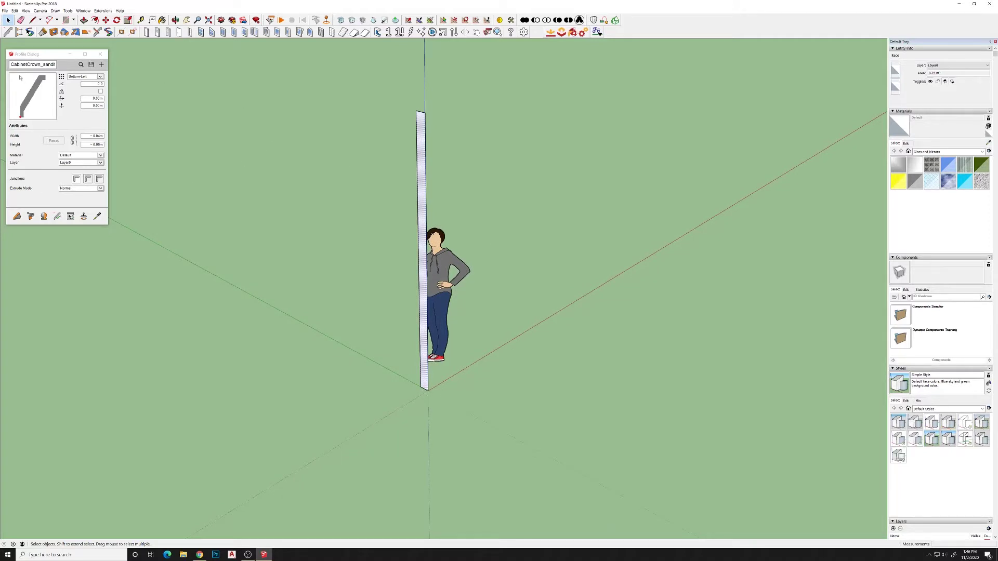
left_click(102, 63)
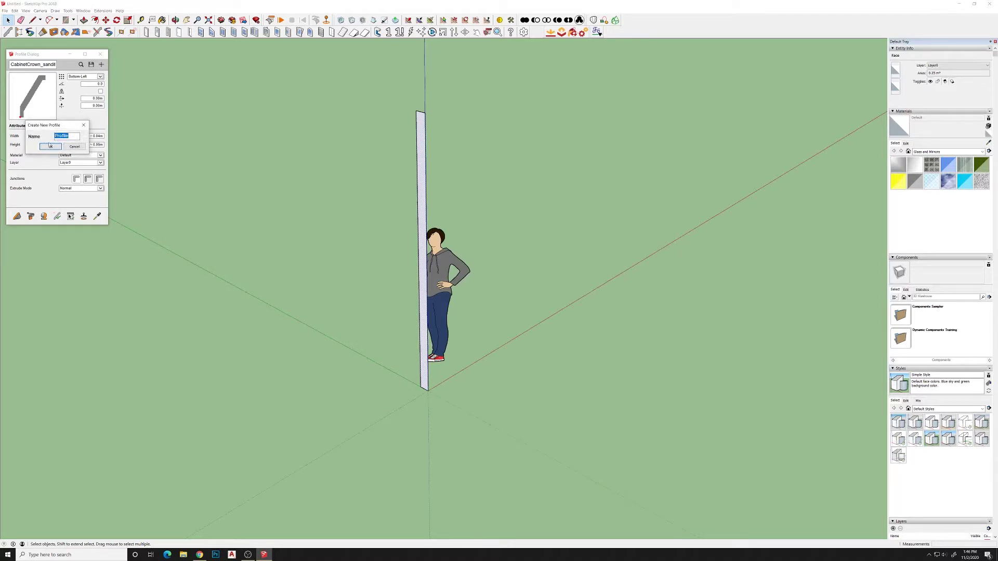
type("4_5inch wall")
left_click(51, 147)
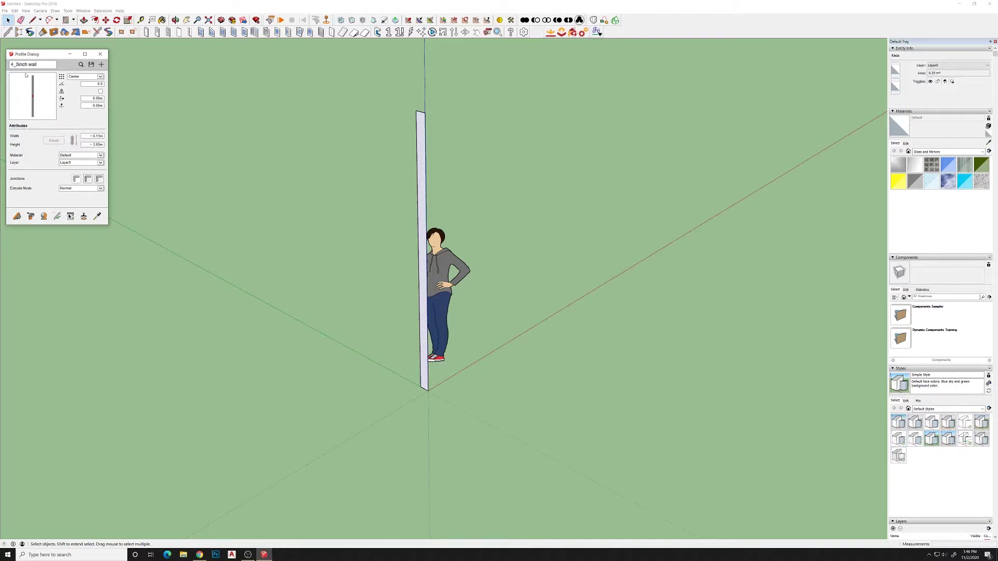
Step: Set the wall profile's placement point to Bottom-Right
left_click(78, 76)
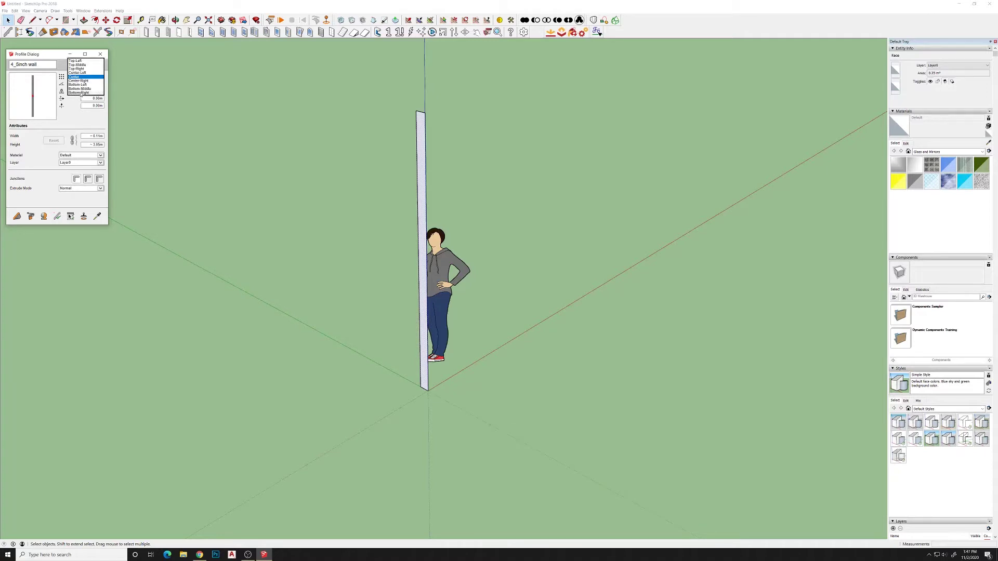
left_click(80, 93)
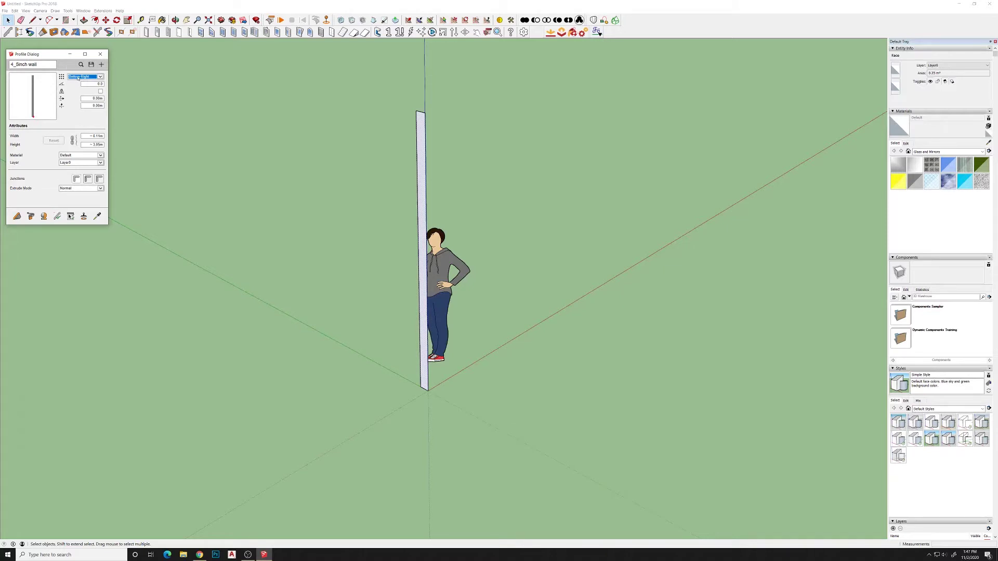
left_click(78, 77)
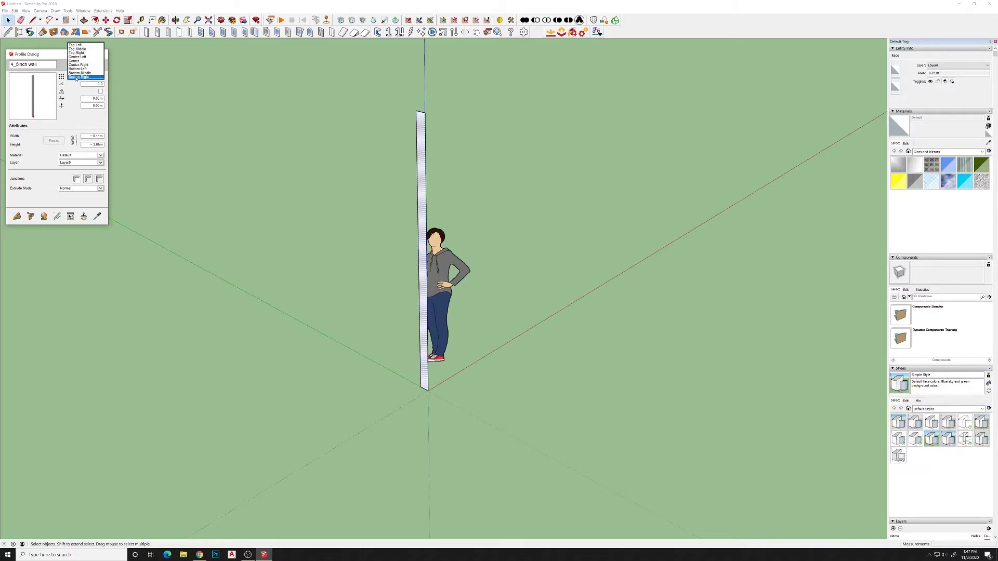
left_click(76, 78)
Step: Build a closed four-sided run of walls from the 4_5inch wall profile, starting and ending at the rectangular section's base corner
left_click(17, 217)
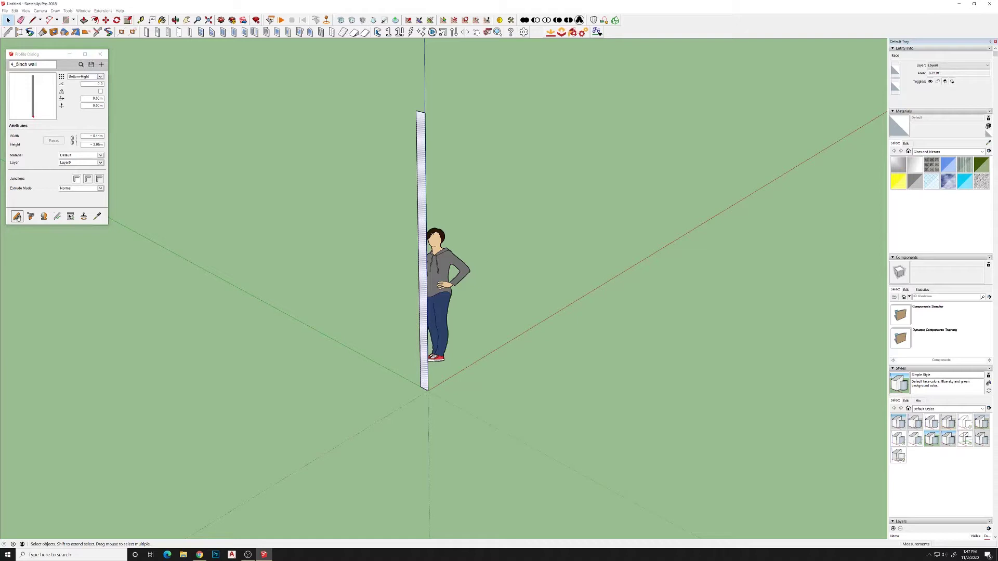
left_click(428, 389)
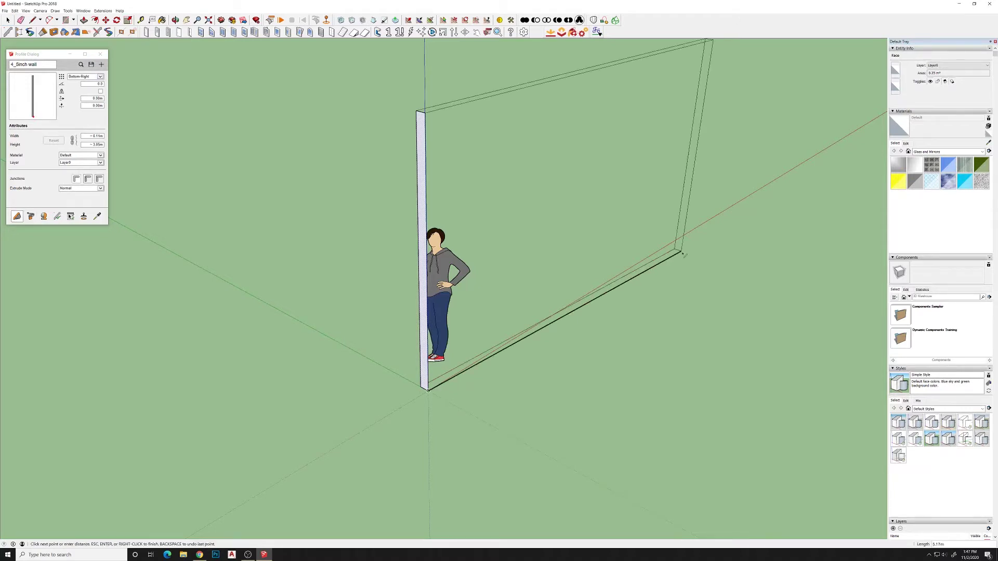
left_click(685, 237)
middle_click_drag(383, 203, 484, 252)
left_click(473, 263)
scroll(463, 264, "down", 2)
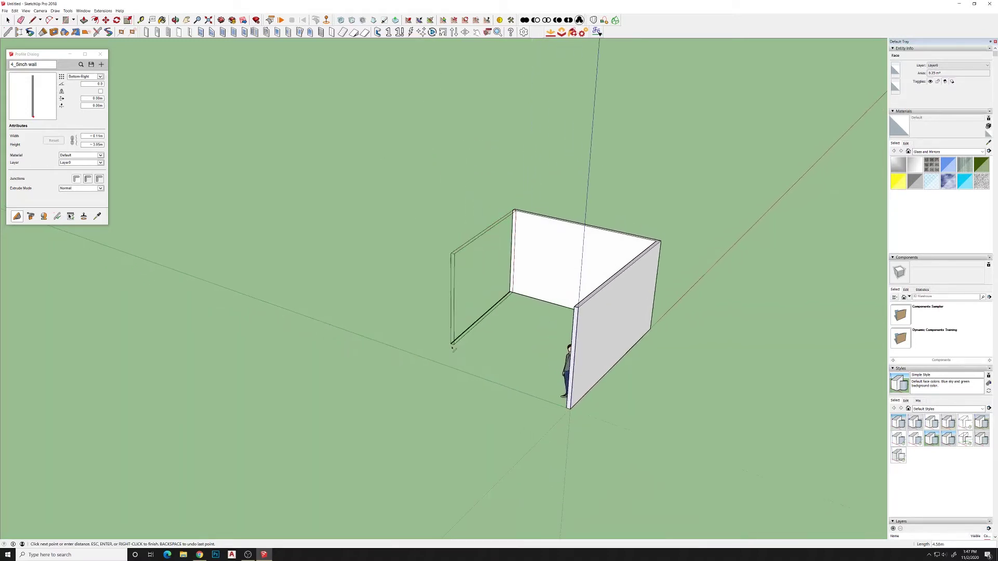
left_click(417, 355)
left_click(568, 412)
key("space")
left_click(625, 393)
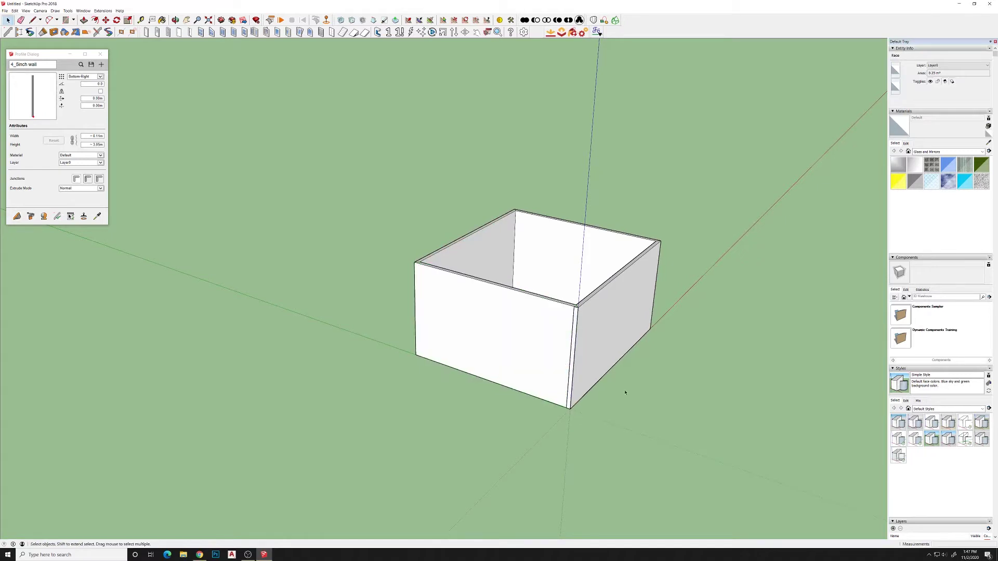
Step: Delete the original rectangular section face left at the corner of the walls
middle_click_drag(628, 358, 572, 364)
scroll(553, 275, "up", 3)
left_click_drag(557, 269, 669, 517)
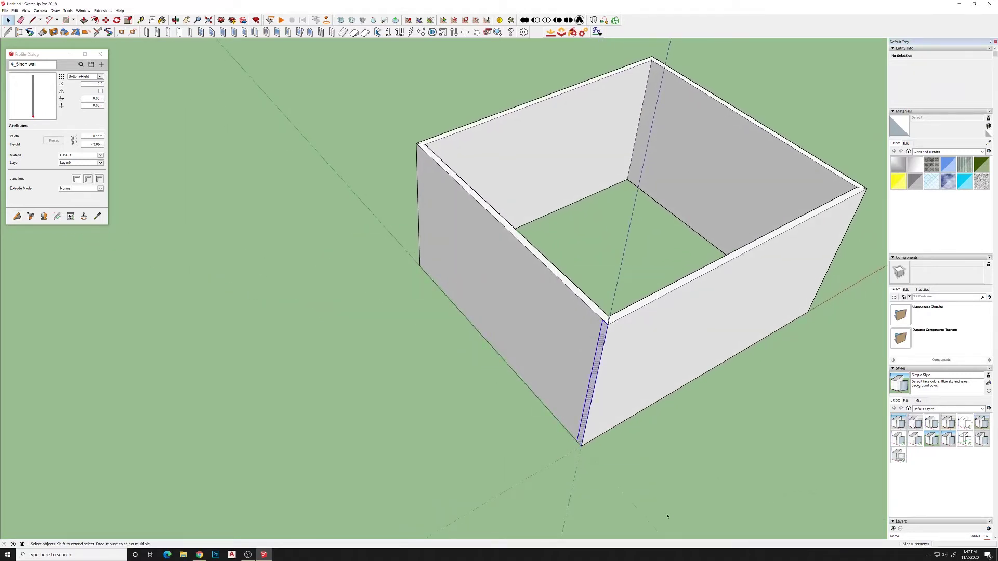
key("Delete")
middle_click_drag(623, 424, 600, 374)
Step: Select the wall group, unlink the profile's width and height, and set the profile height to 14'
left_click(600, 374)
middle_click_drag(610, 314, 255, 283)
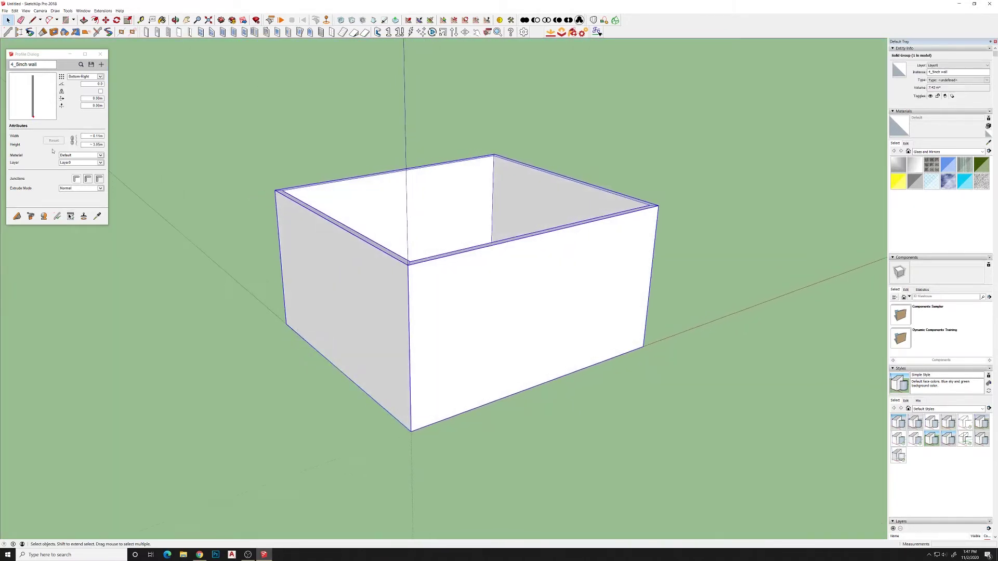
middle_click_drag(597, 322, 423, 291)
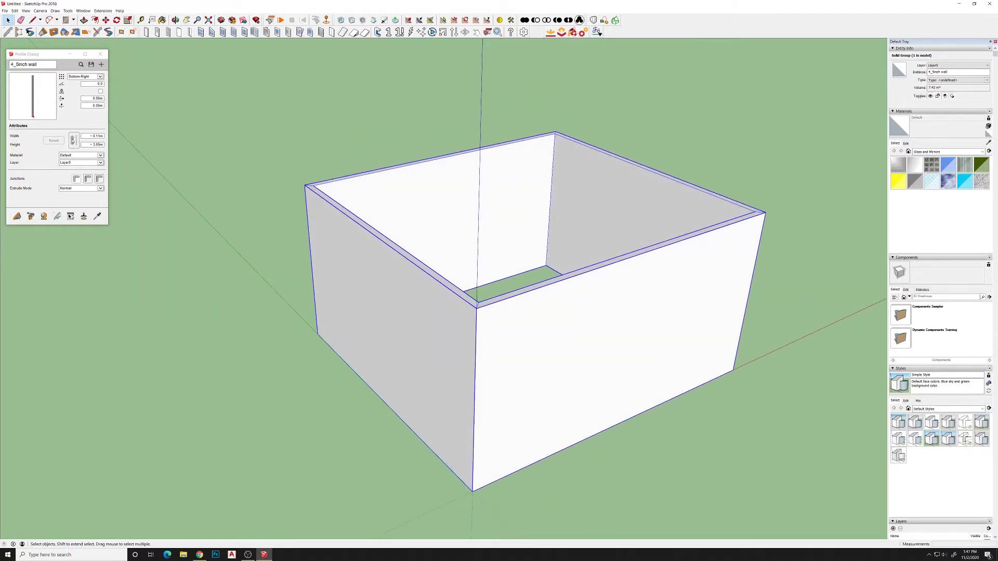
left_click(73, 140)
left_click_drag(89, 144, 124, 139)
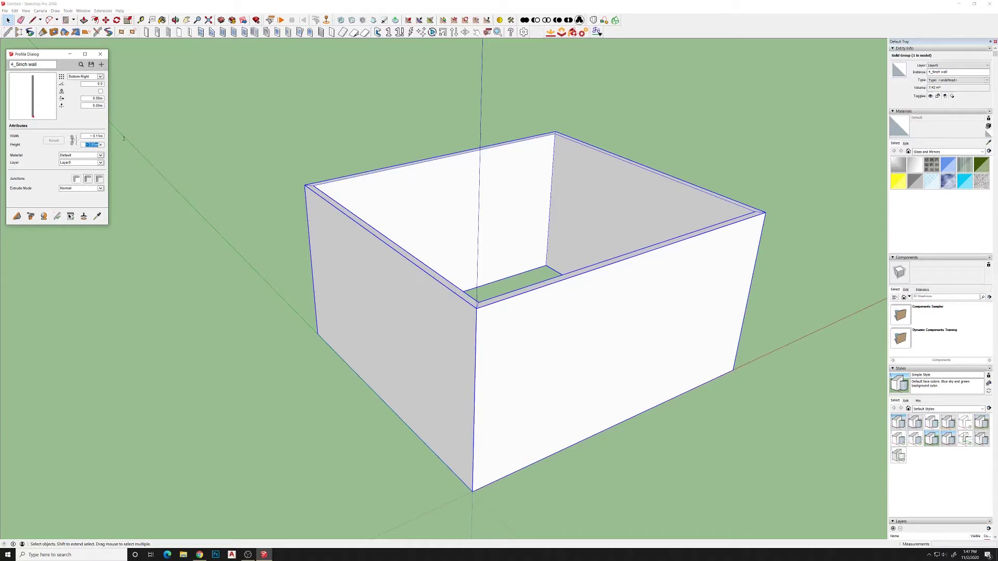
type("14'")
left_click(98, 135)
Step: Apply all of the modified profile's properties to the selected walls and deselect them
left_click(57, 216)
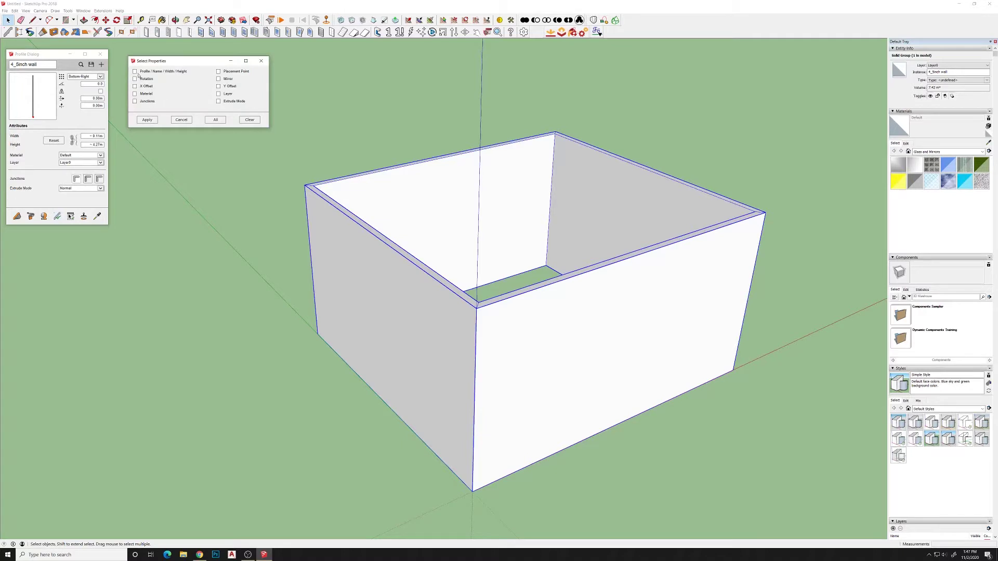
left_click(216, 119)
left_click(144, 124)
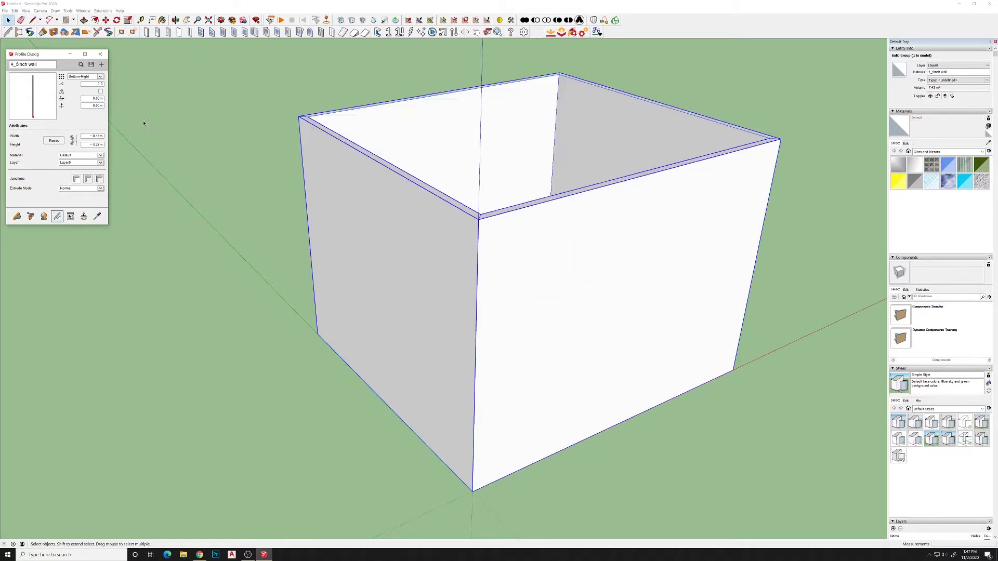
middle_click_drag(512, 270, 470, 315)
scroll(347, 280, "down", 1)
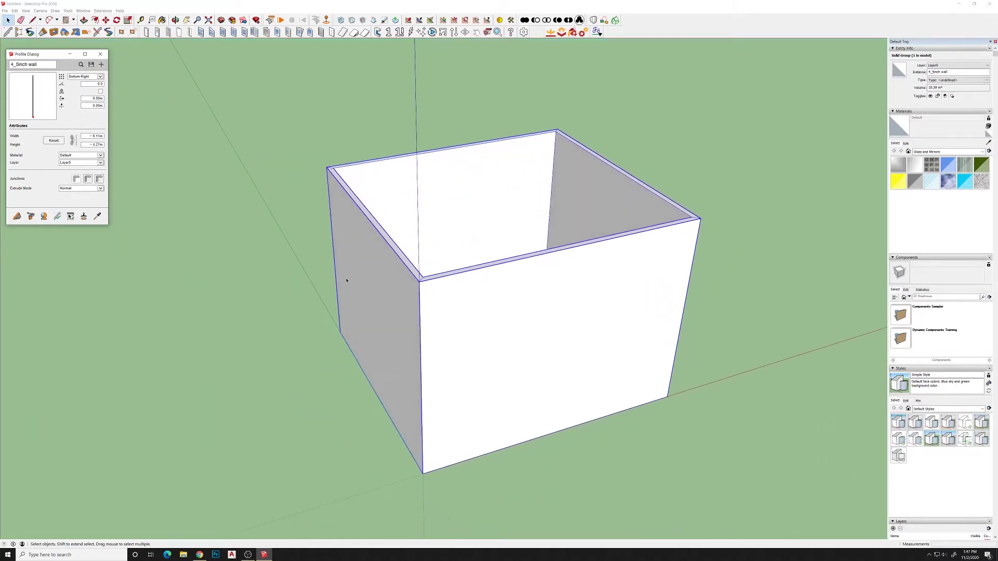
left_click(263, 219)
Step: Place a Flex Pocket Door at the base of the wall running along the red axis, near the origin corner
scroll(332, 89, "down", 1)
middle_click_drag(332, 89, 335, 57)
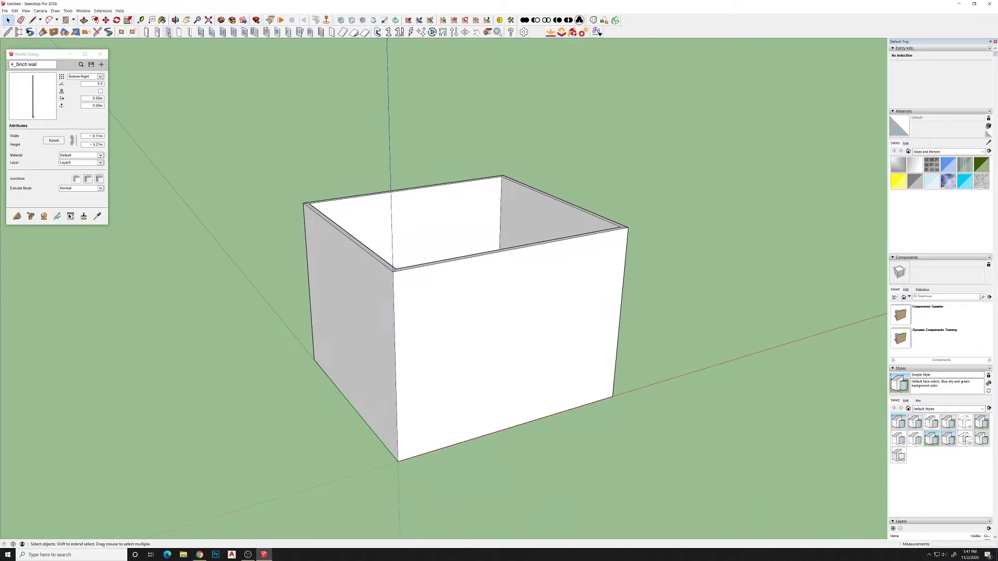
left_click(168, 32)
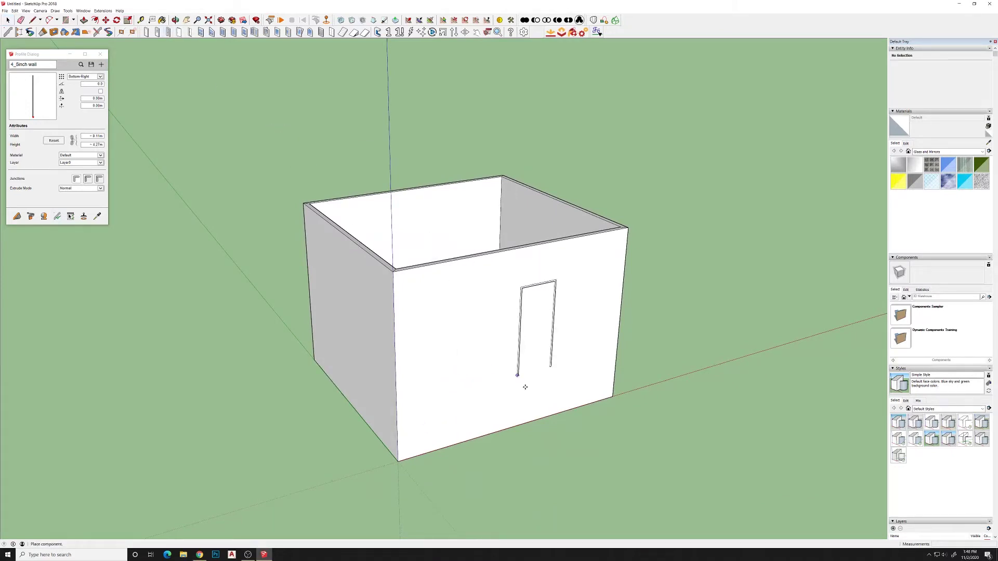
middle_click_drag(484, 340, 348, 364)
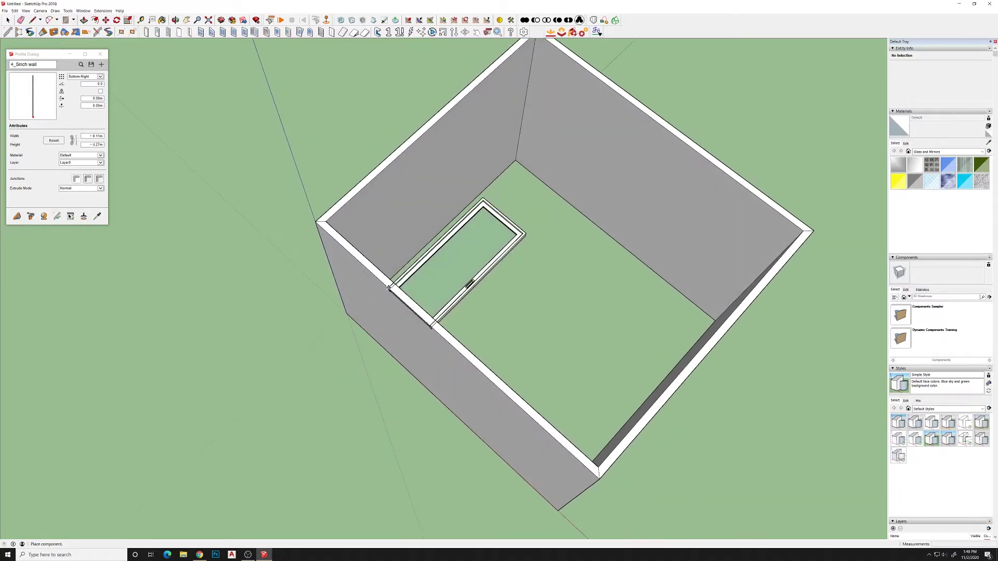
middle_click_drag(387, 299, 461, 185)
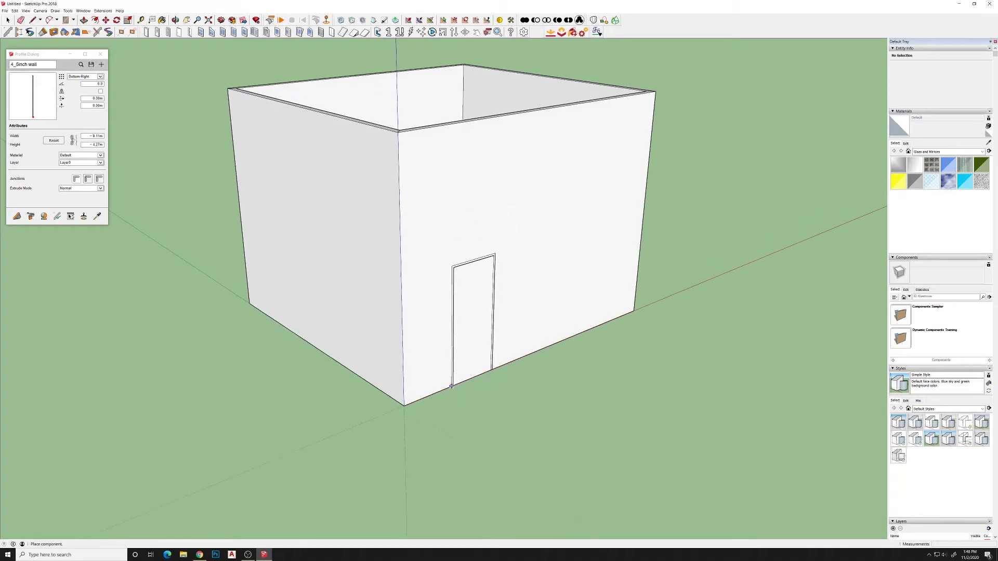
left_click(460, 384)
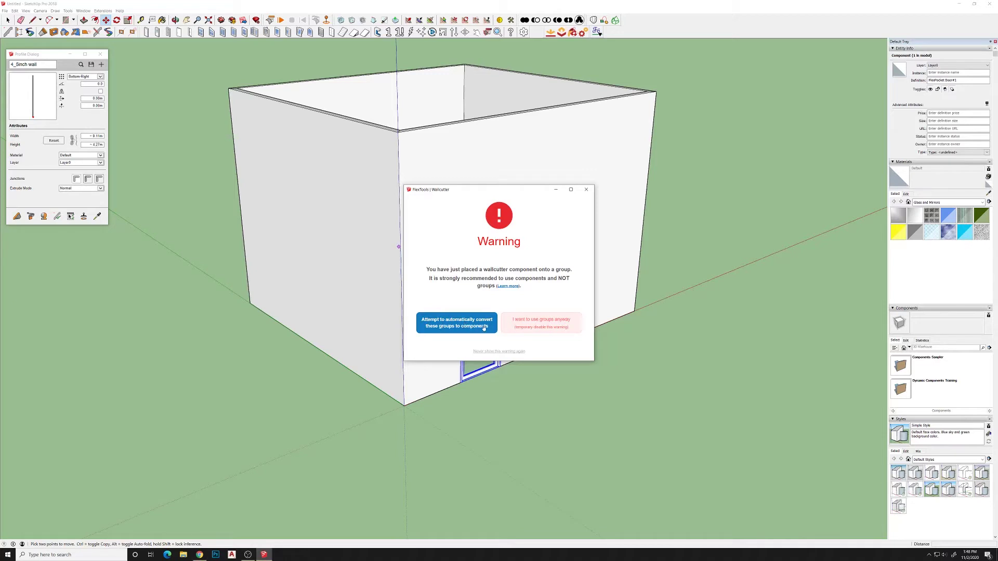
Step: Let FlexTools convert the wall group to a component automatically and select the walls
left_click(457, 321)
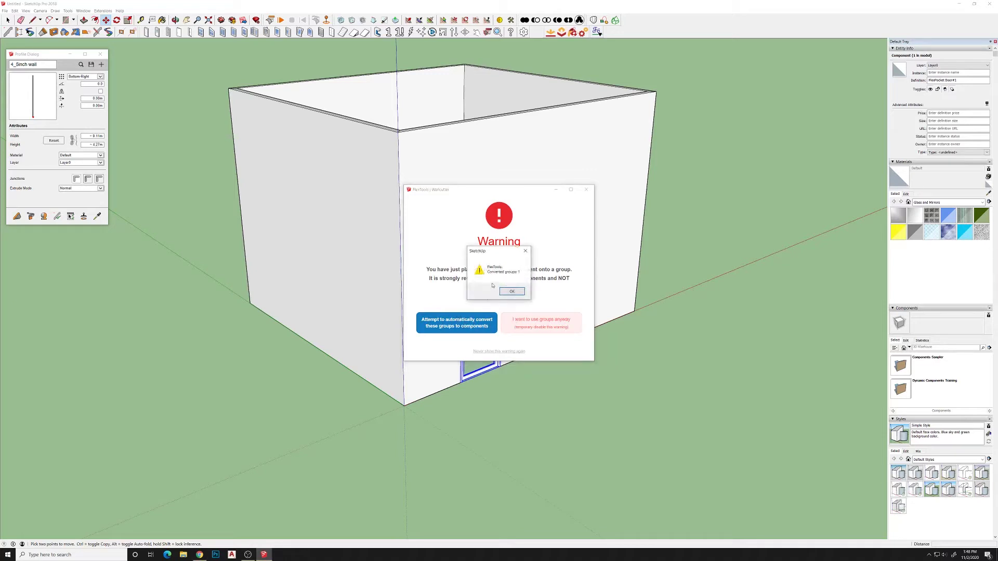
left_click(519, 294)
key("space")
left_click(476, 184)
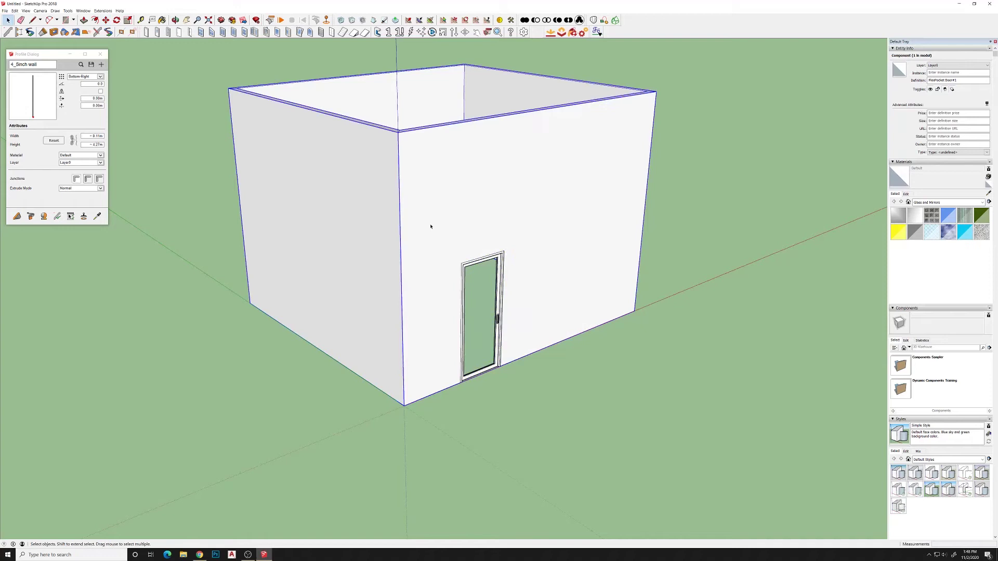
Step: Open the dynamic component options of the pocket door and enlarge the options window to show every setting
left_click(609, 404)
middle_click_drag(628, 291, 465, 239)
scroll(378, 284, "down", 1)
left_click(439, 291)
scroll(478, 254, "up", 4)
right_click(466, 239)
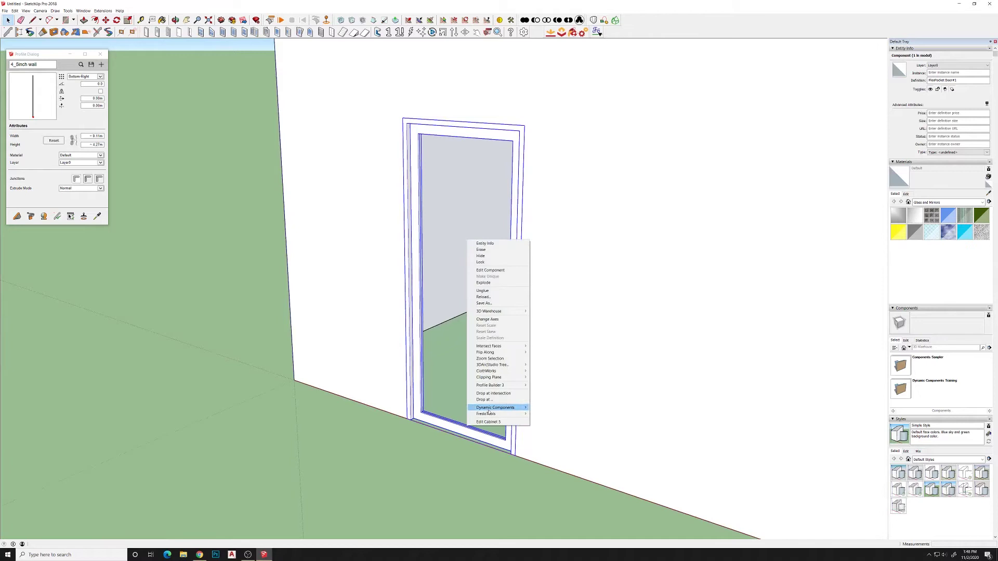
mouse_move(492, 408)
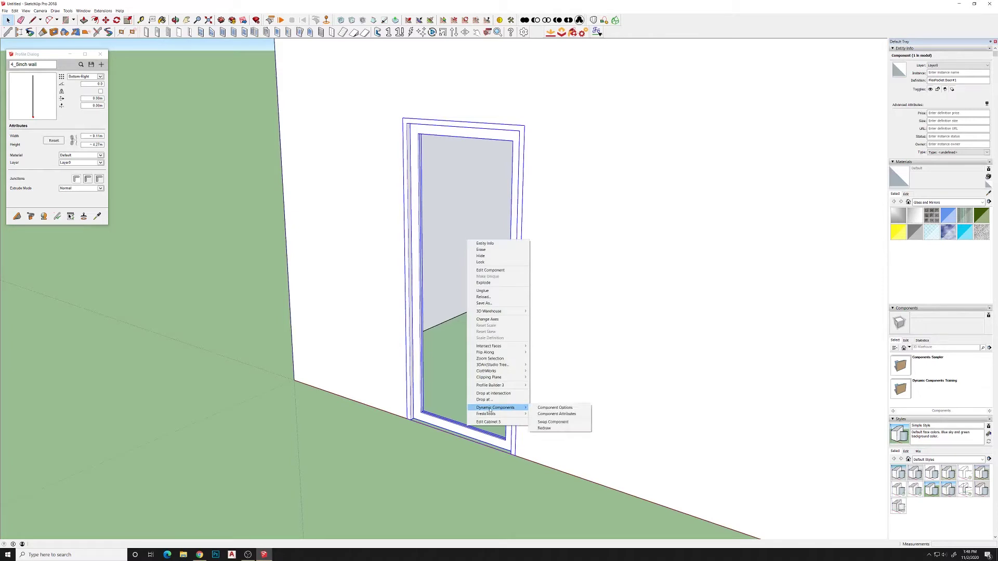
left_click(555, 408)
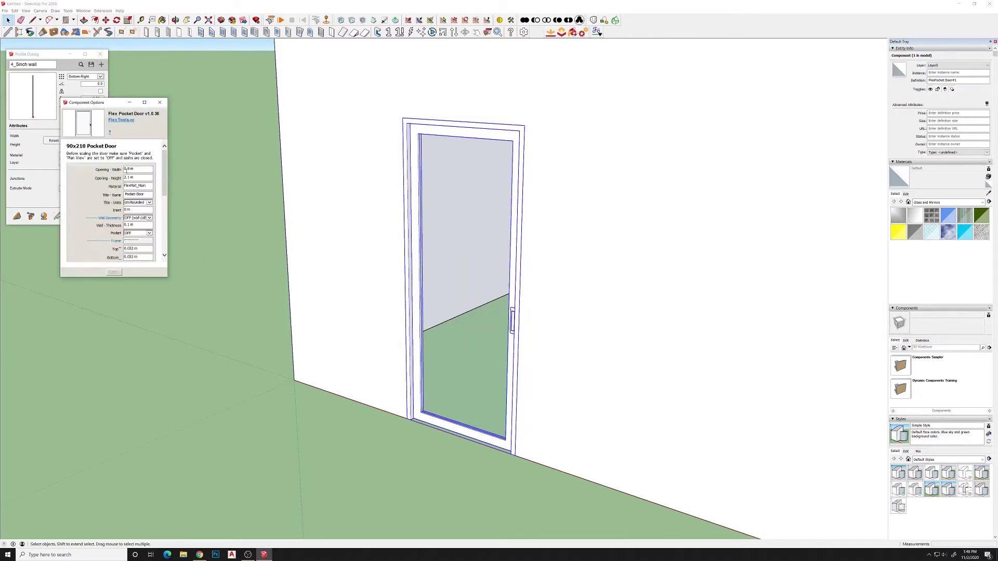
left_click_drag(164, 187, 154, 431)
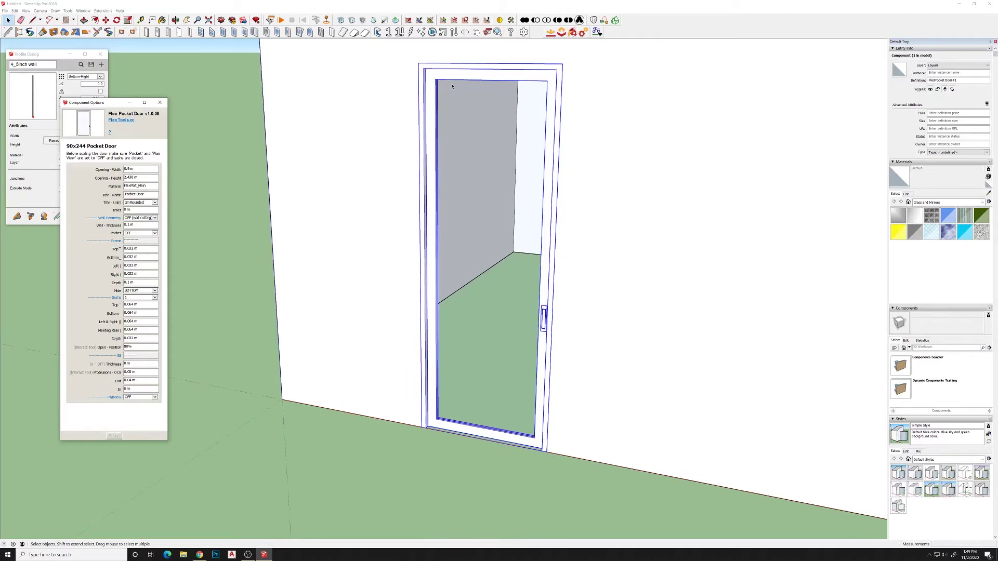
Step: Copy the pocket door along the base of the same wall, toward the wall's far corner
middle_click_drag(545, 201, 419, 157)
middle_click_drag(354, 196, 402, 353)
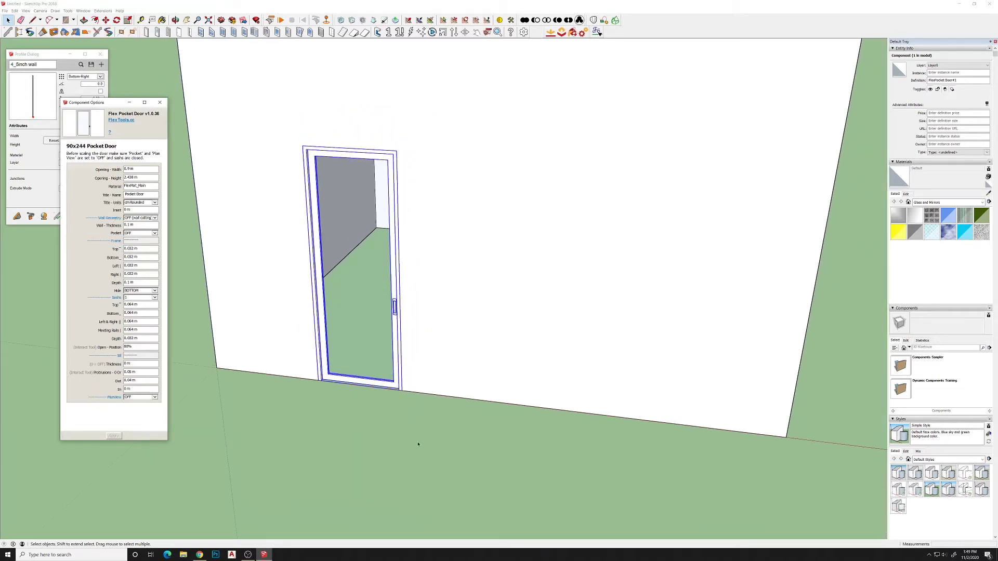
left_click(379, 422)
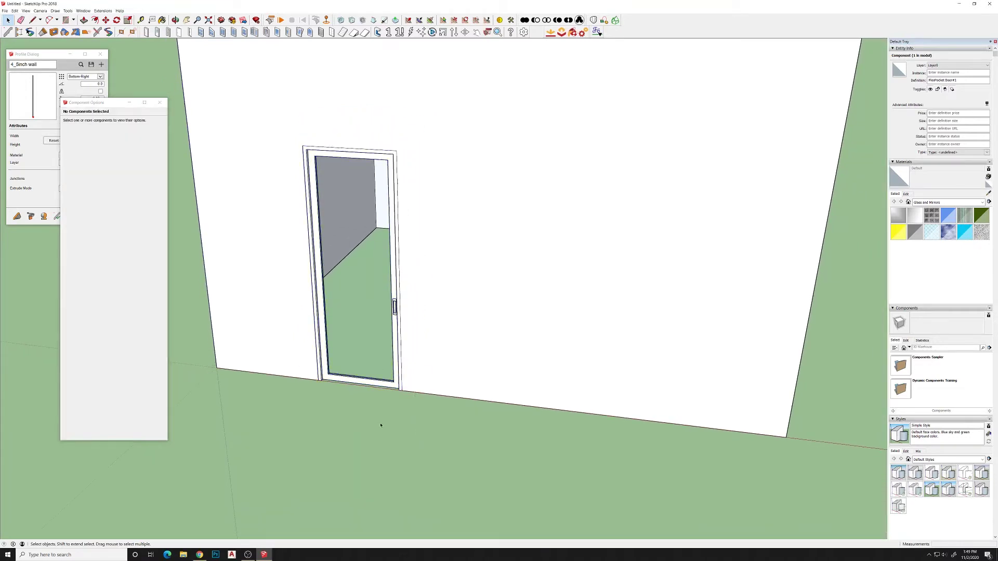
left_click(387, 203)
key("m")
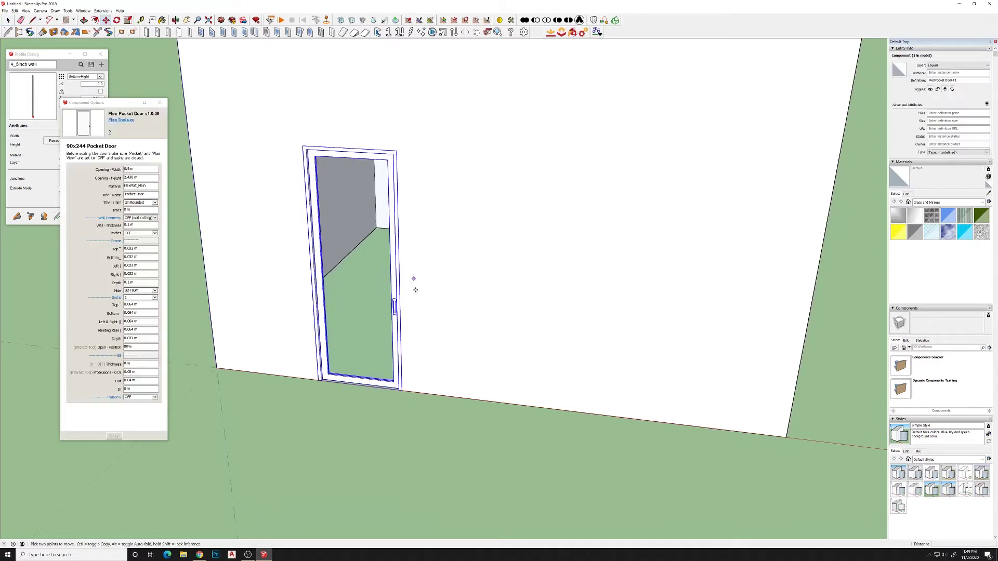
left_click(418, 393)
key("ctrl")
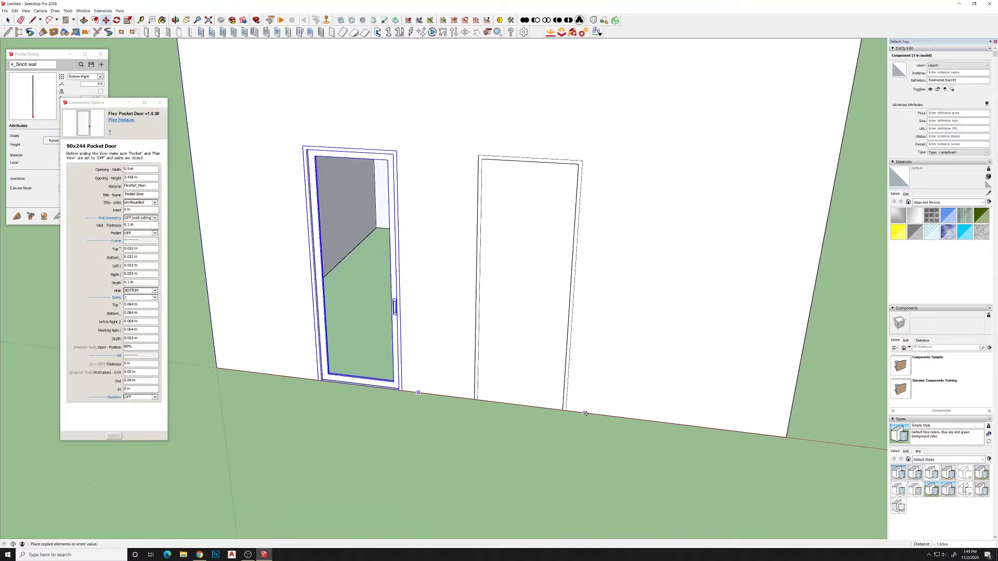
left_click(584, 413)
key("space")
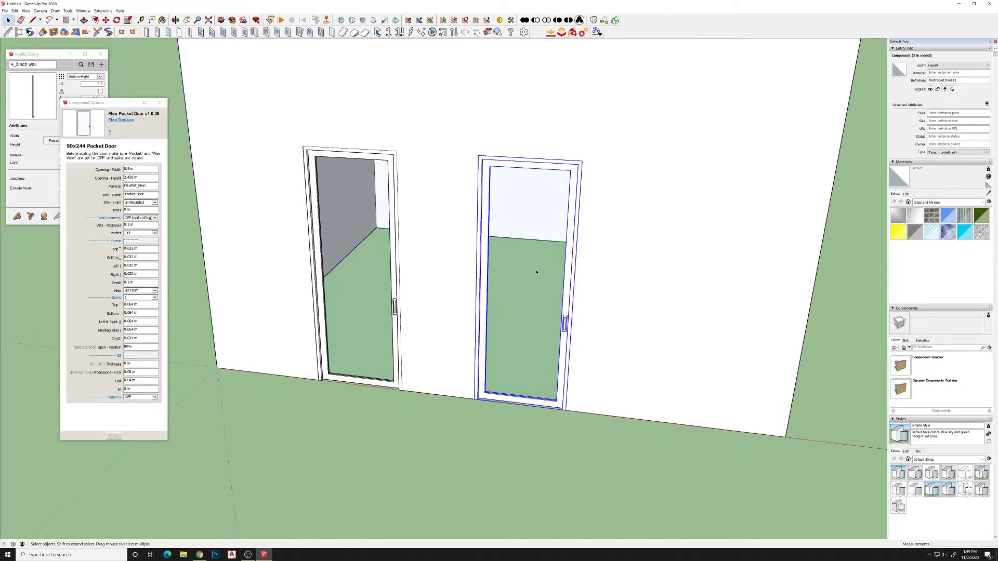
Step: Scale the copied pocket door vertically to an opening height of about 1.71 m
key("s")
middle_click_drag(519, 175, 535, 201)
left_click_drag(545, 194, 518, 312)
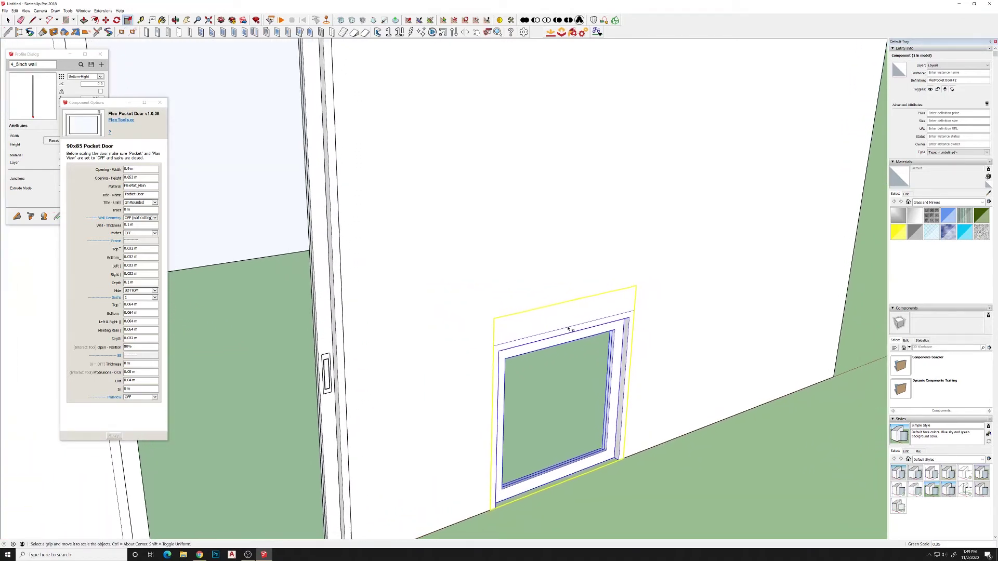
left_click_drag(557, 300, 529, 220)
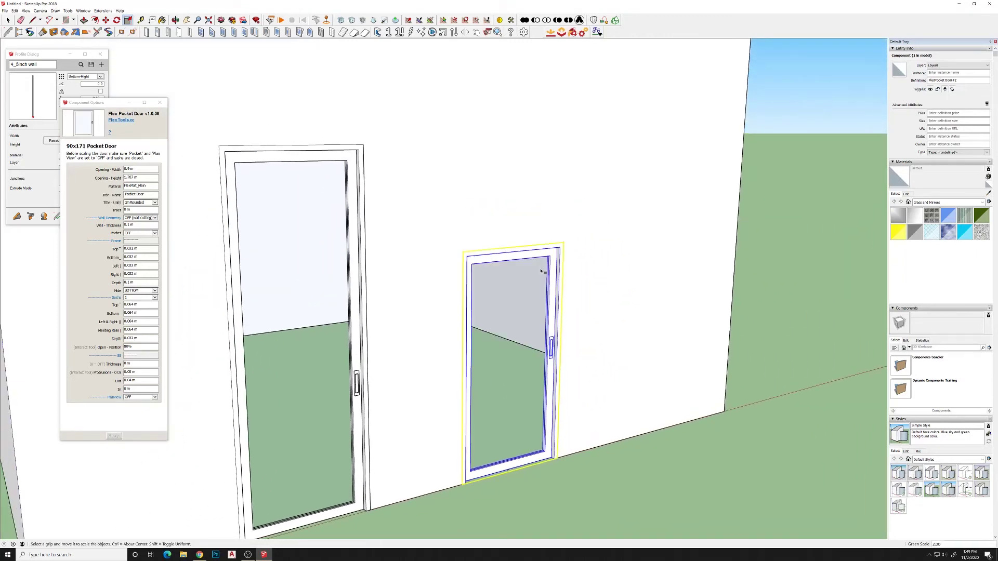
key("space")
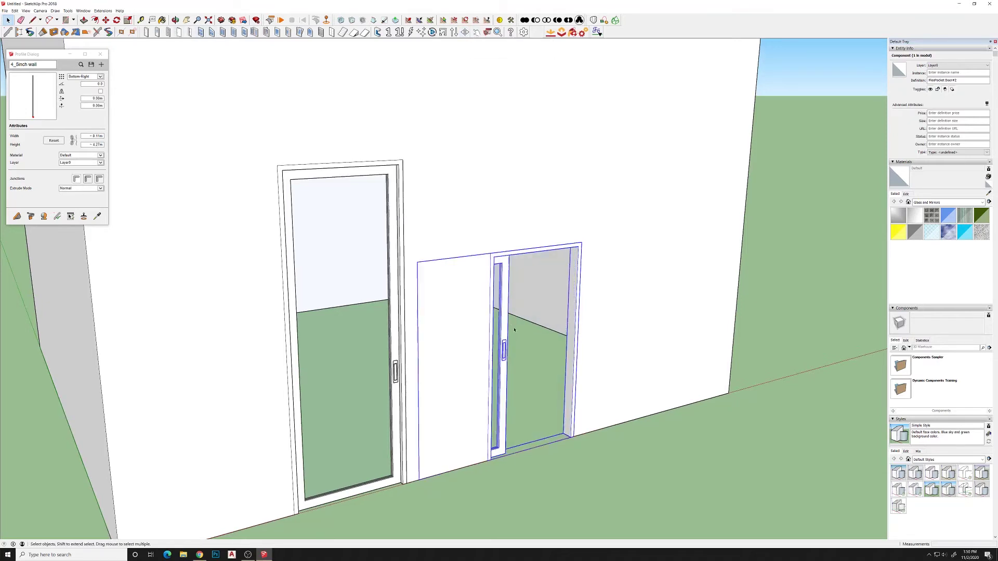
Step: Examine the opened pocket door and its cut wall opening up close and from different angles
middle_click_drag(514, 329, 477, 362)
left_click(535, 454)
scroll(477, 361, "up", 4)
scroll(476, 361, "up", 10)
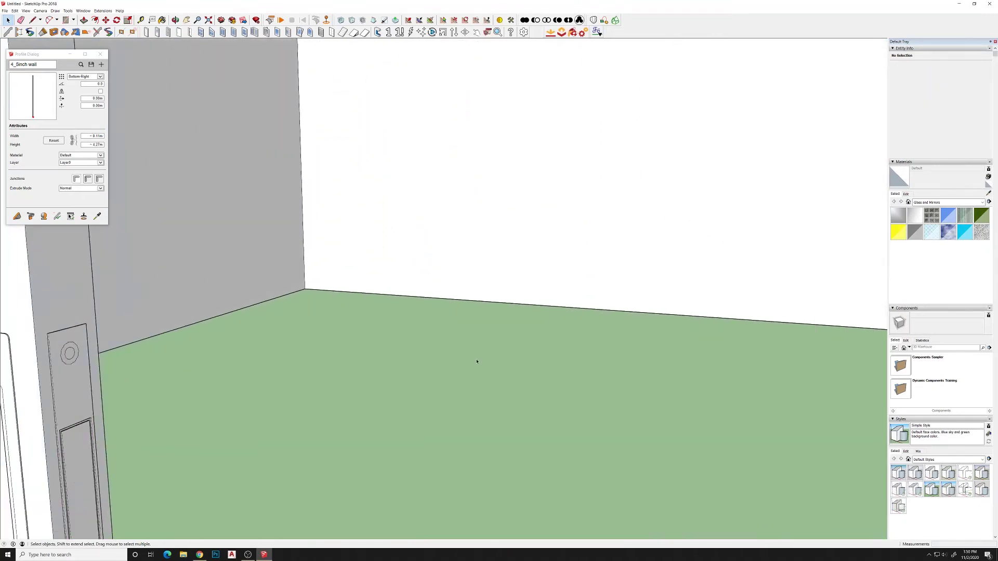
scroll(476, 361, "down", 8)
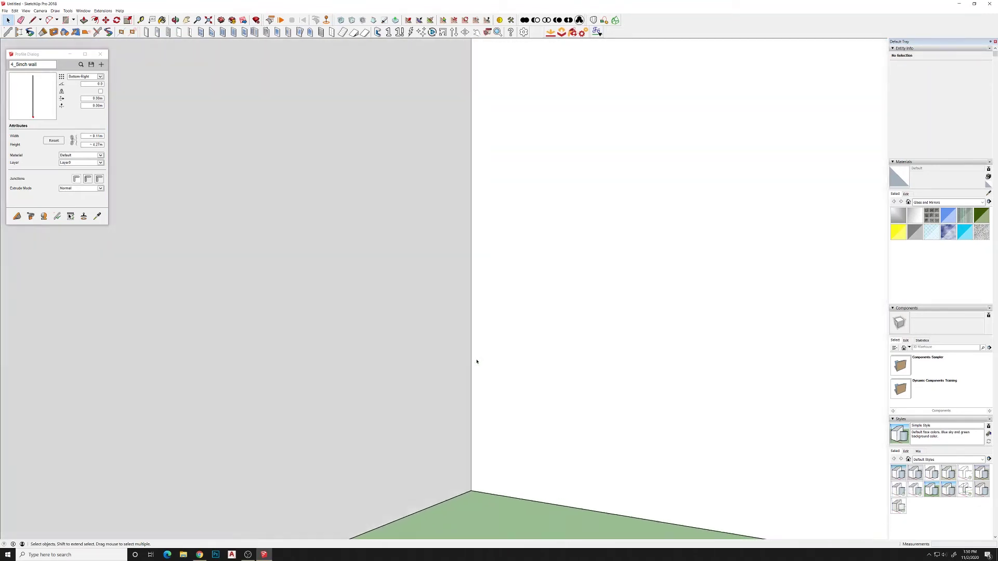
scroll(476, 361, "down", 8)
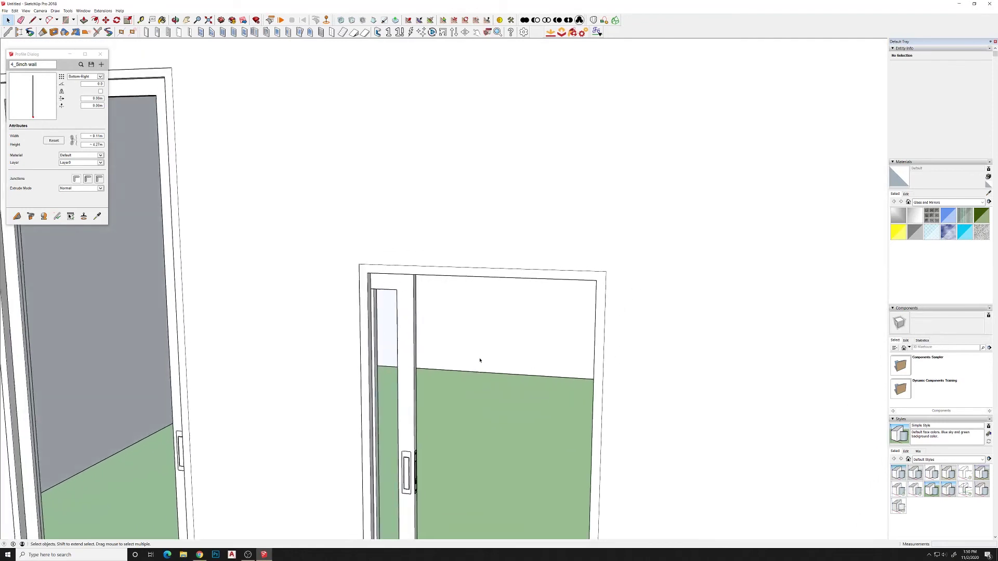
middle_click_drag(509, 342, 567, 312)
middle_click_drag(240, 310, 478, 301)
Step: Try to flip the taller pocket door with the FlexTools flip command
left_click(468, 280)
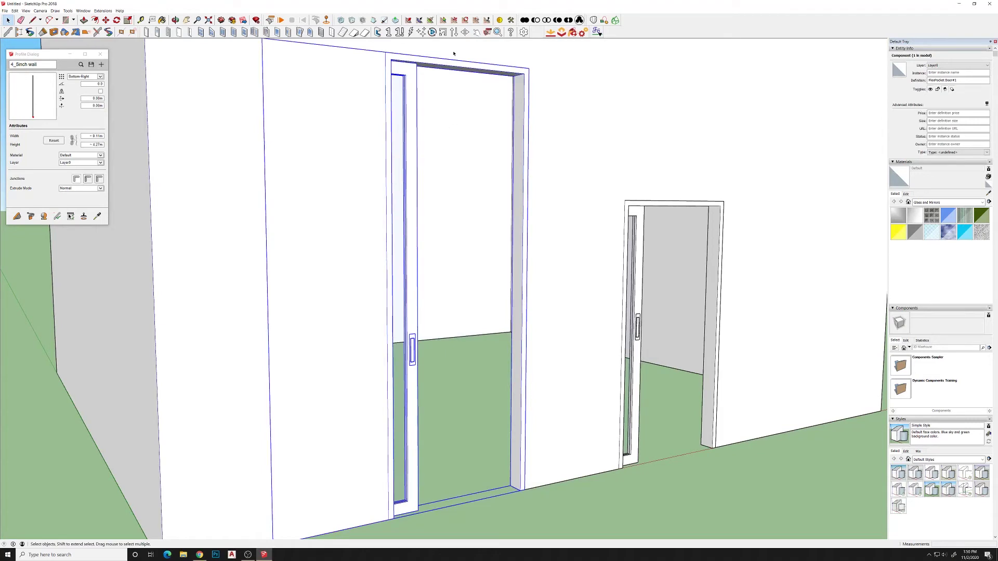
left_click(455, 33)
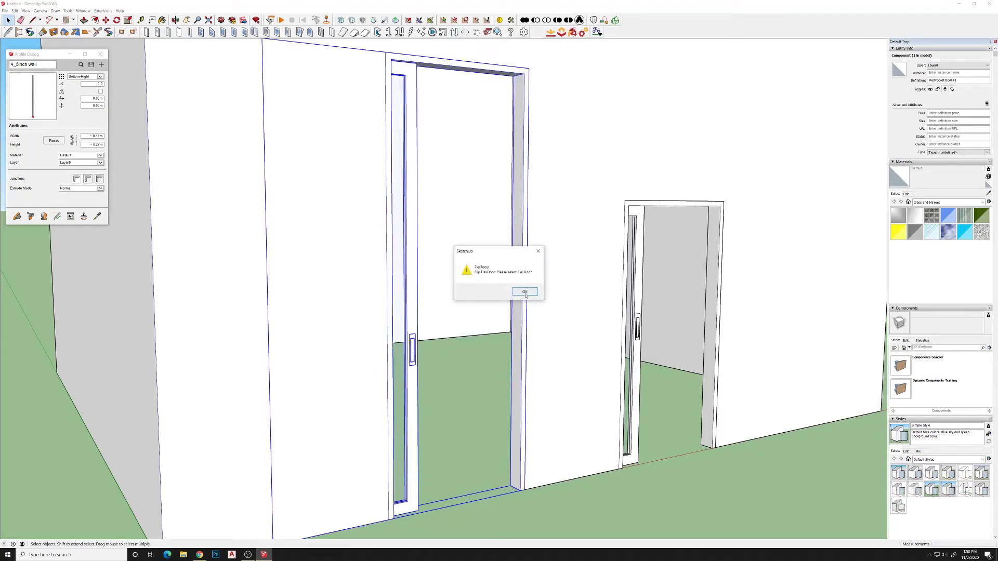
left_click(525, 296)
Step: Flip the taller pocket door along the component's red axis and deselect it
middle_click_drag(526, 295, 483, 374)
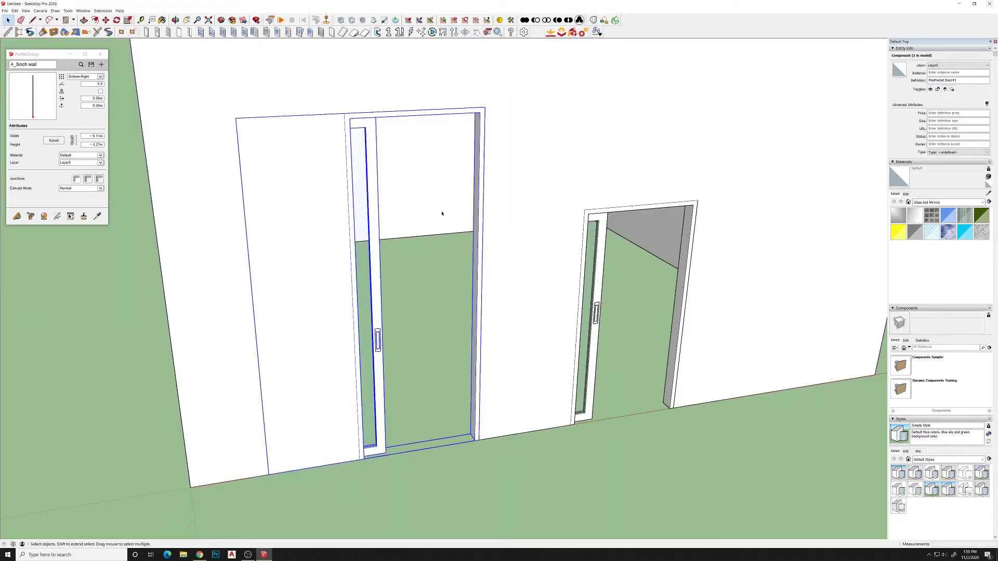
middle_click_drag(410, 249, 389, 383)
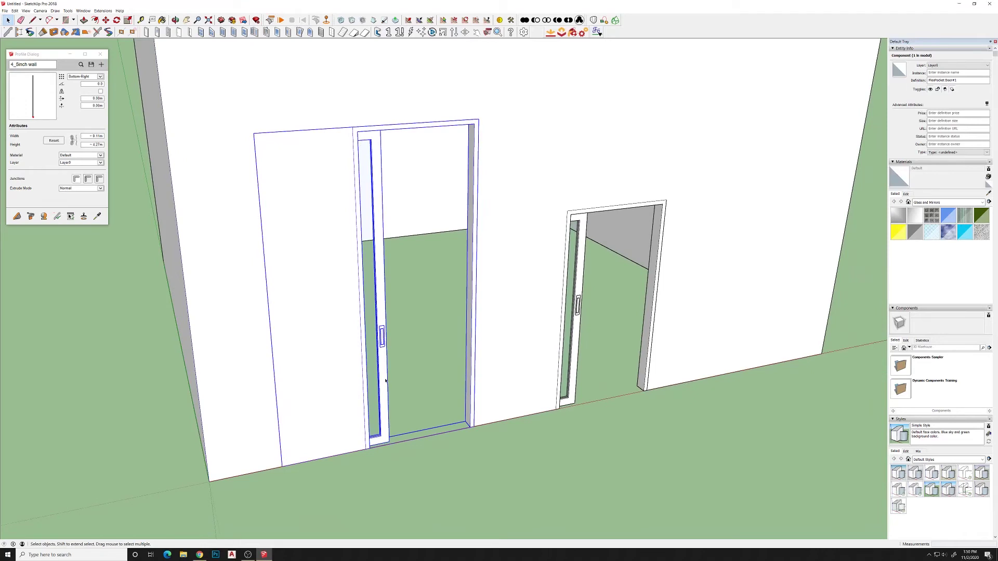
right_click(384, 366)
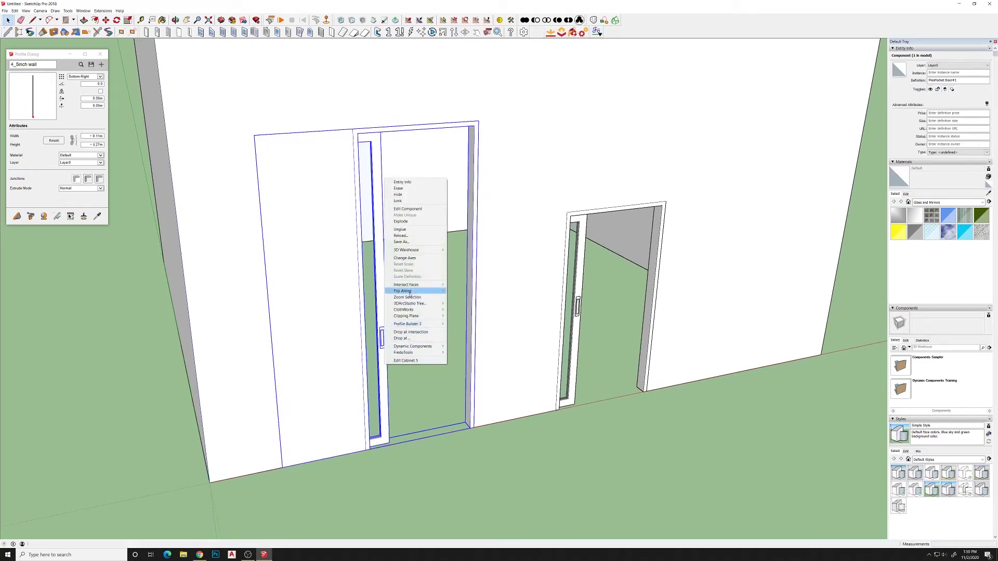
mouse_move(409, 292)
left_click(469, 292)
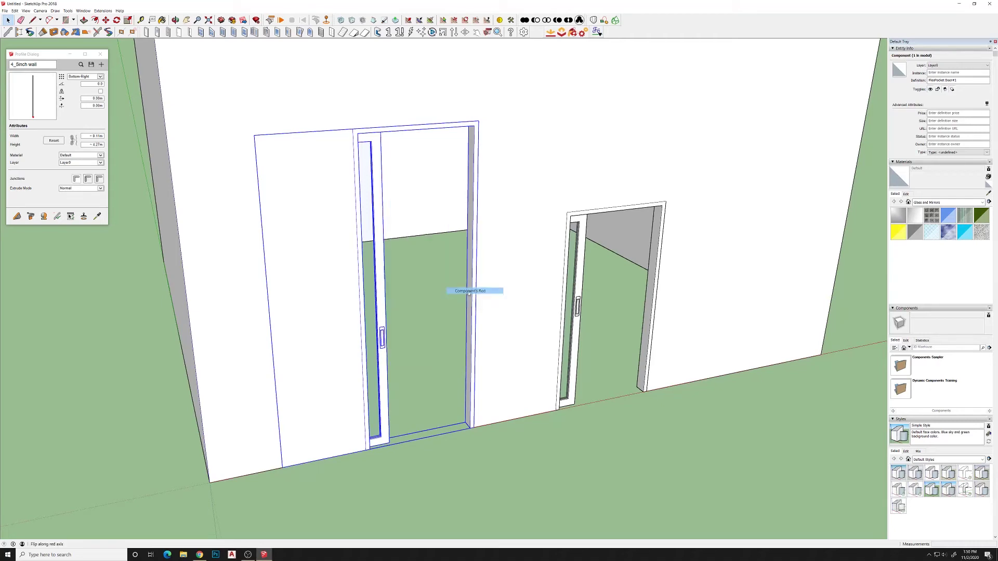
left_click(439, 467)
scroll(410, 416, "down", 2)
middle_click_drag(325, 338, 403, 299)
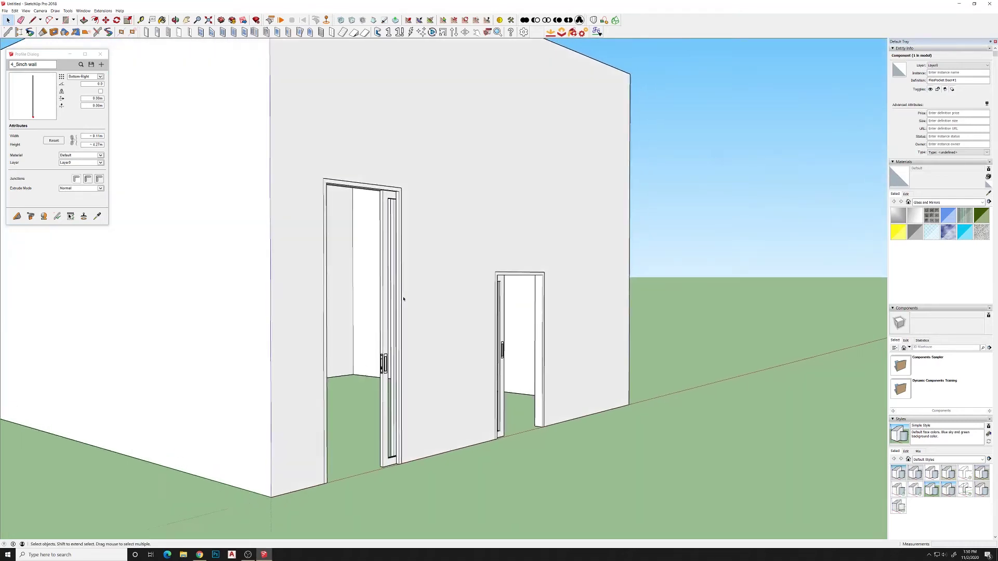
Step: Place a FlexWindow above the floor on the blank wall adjoining the shorter pocket door's end, and deselect it
middle_click_drag(541, 239, 411, 283)
scroll(430, 238, "down", 4)
middle_click_drag(442, 192, 371, 273)
middle_click_drag(285, 44, 240, 40)
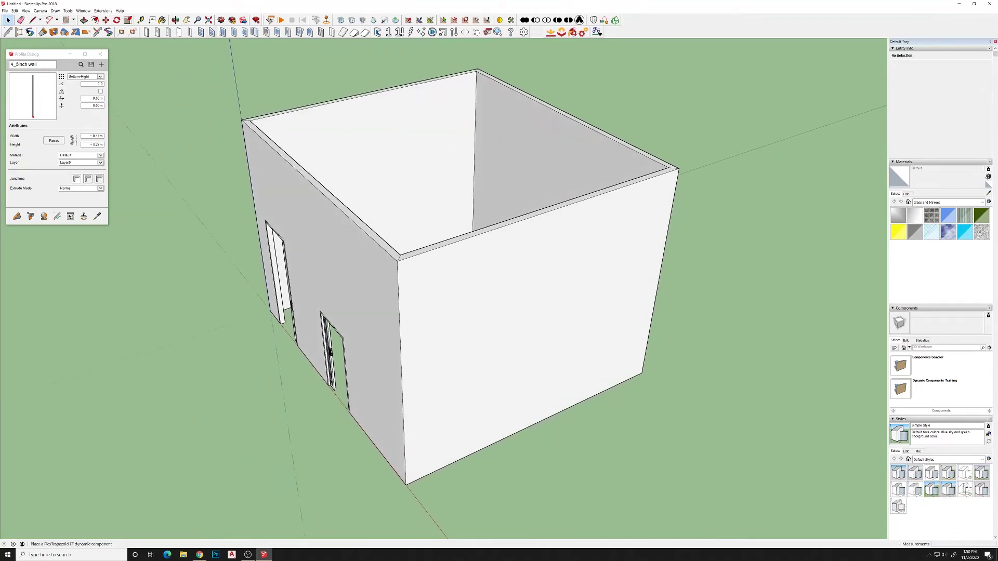
left_click(201, 33)
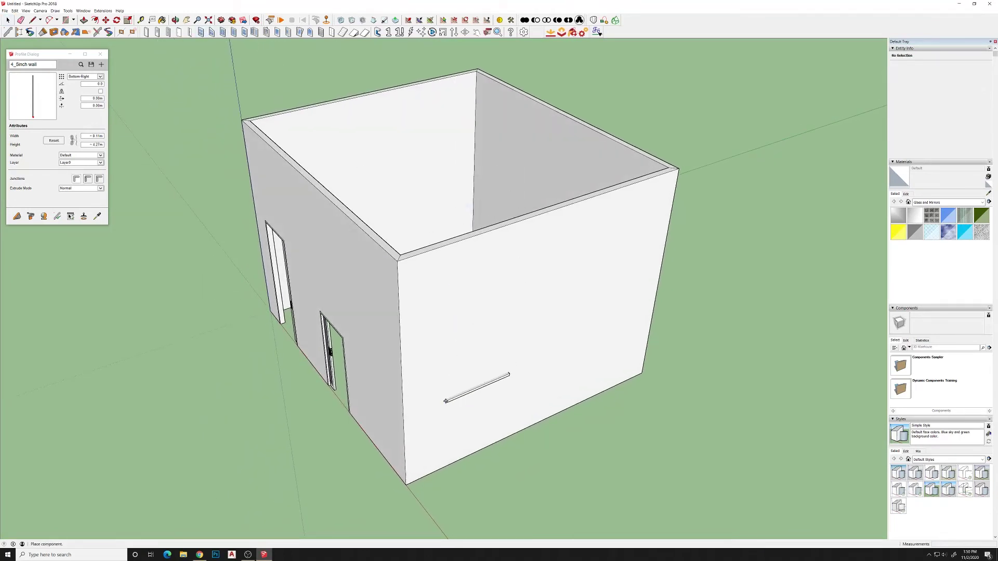
left_click(447, 402)
middle_click_drag(539, 473, 449, 296)
left_click(534, 444)
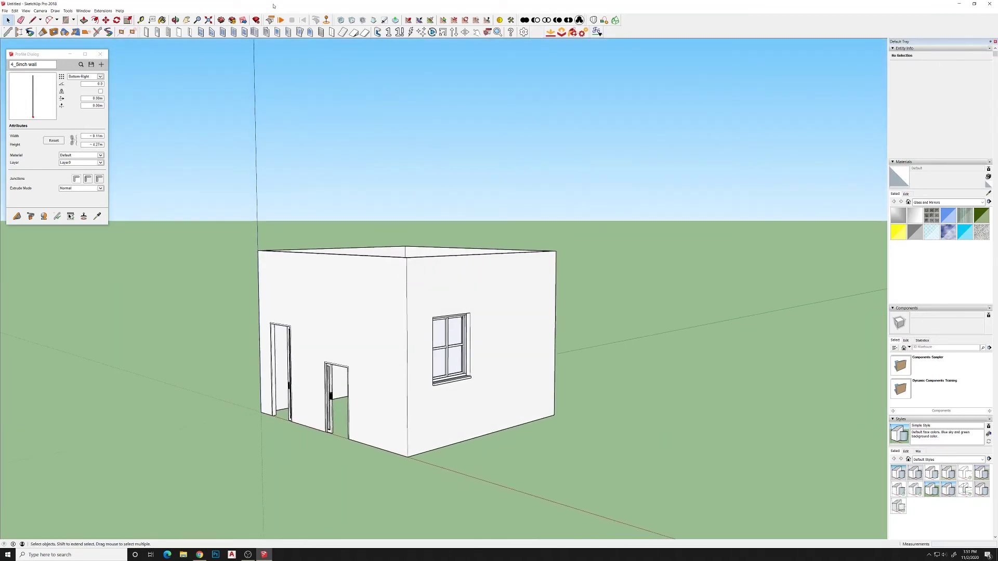
Step: Place a FlexDoor at the base of the window's wall, beside the window, and deselect it
left_click(146, 33)
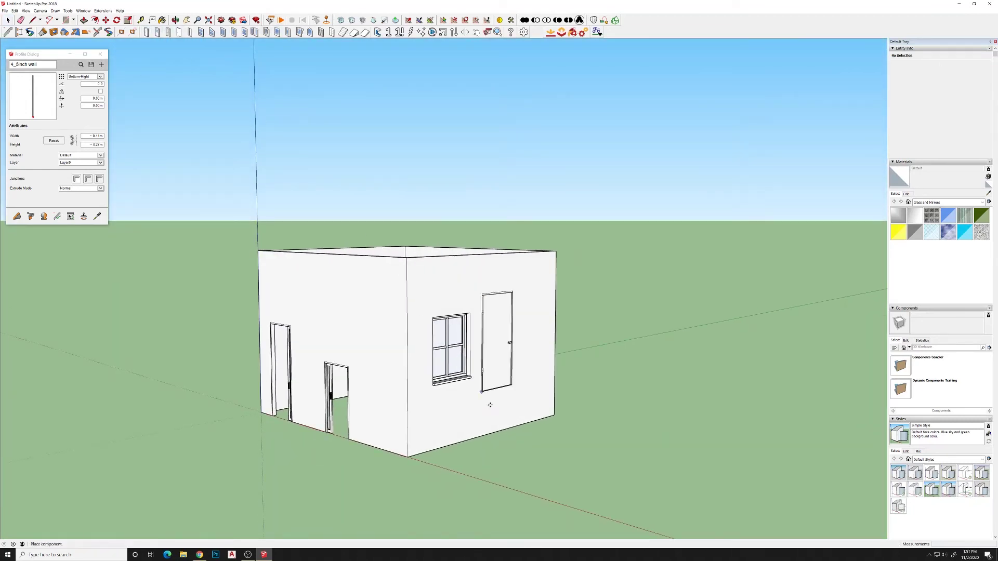
left_click(496, 443)
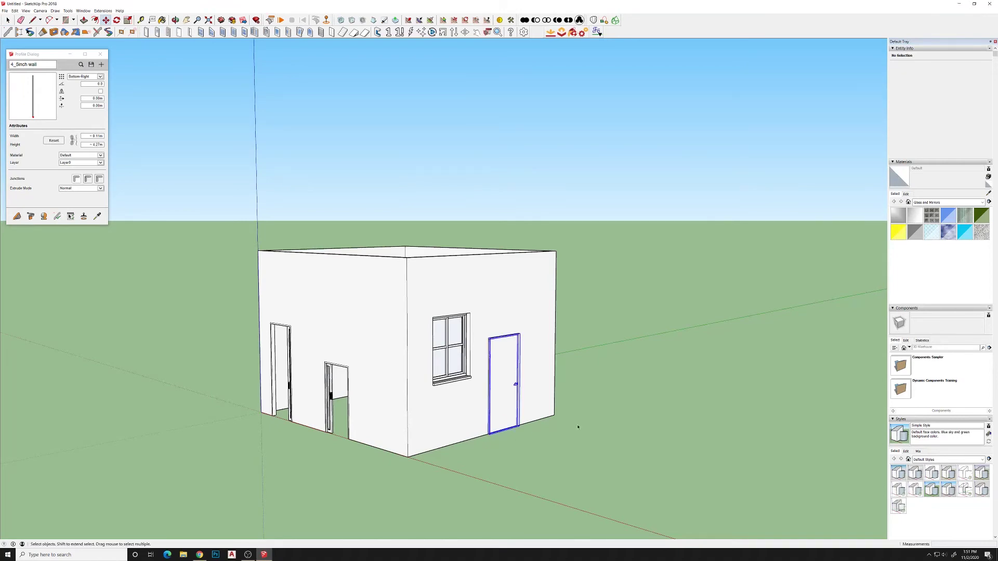
left_click(612, 392)
middle_click_drag(612, 392, 501, 363)
middle_click_drag(473, 312, 506, 338)
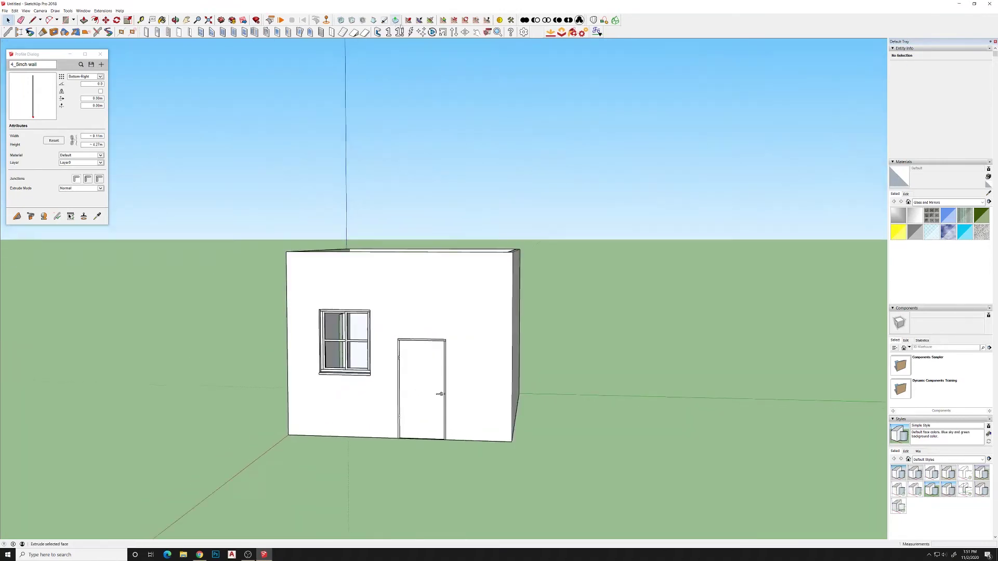
Step: Open the FlexTools ComponentFinder, close the SaudiArabia folder and list the components in the model
middle_click_drag(395, 156, 499, 270)
scroll(467, 311, "up", 3)
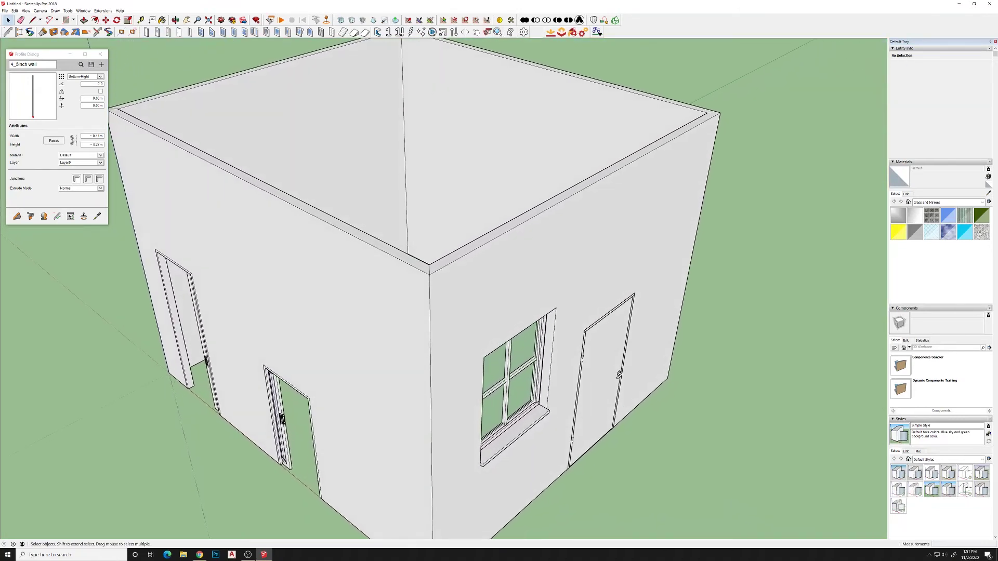
left_click(70, 216)
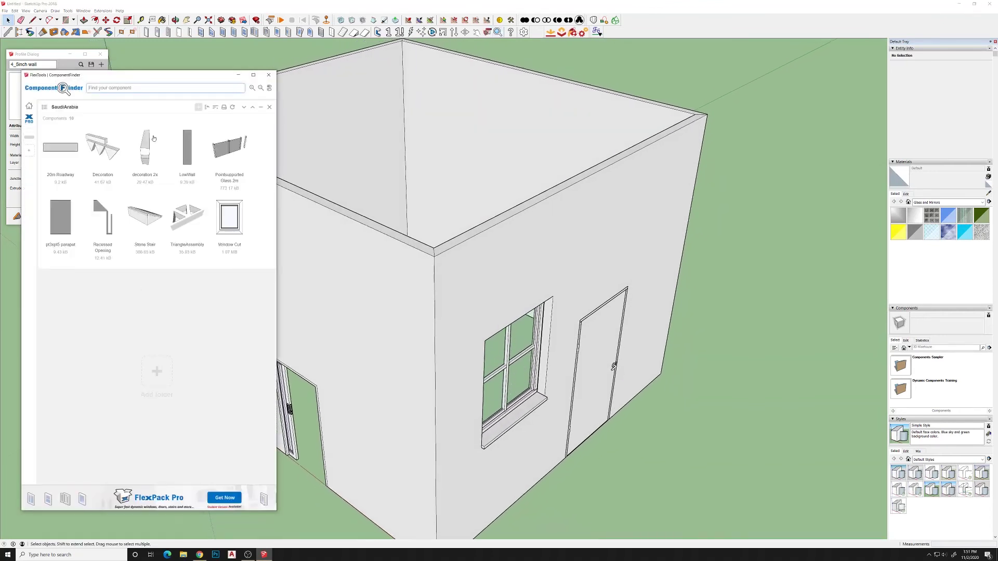
left_click(270, 107)
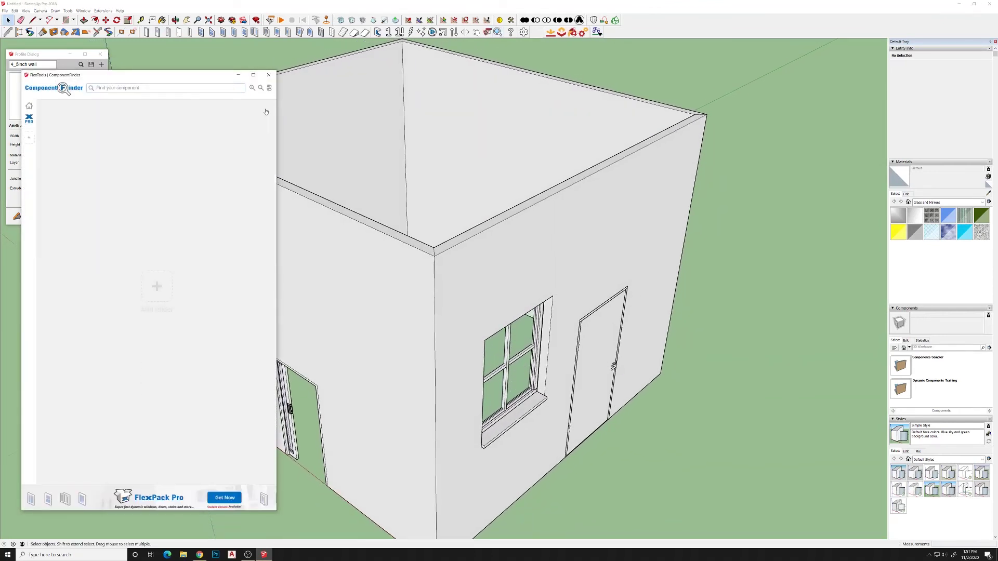
middle_click_drag(353, 171, 416, 136)
left_click(29, 106)
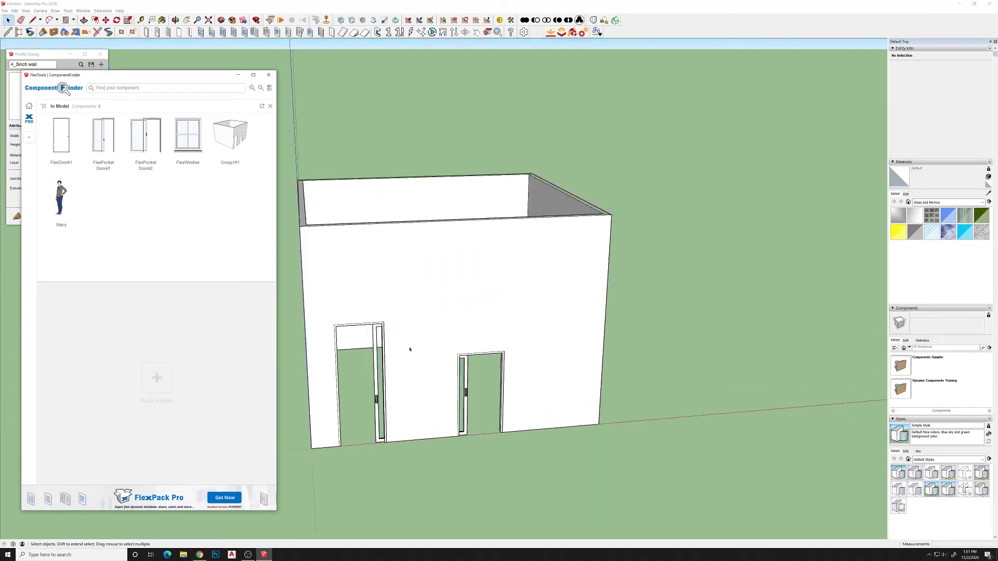
Step: Insert the in-model FlexWindow from the ComponentFinder onto the blank wall next to the hinged door
middle_click_drag(409, 348, 331, 265)
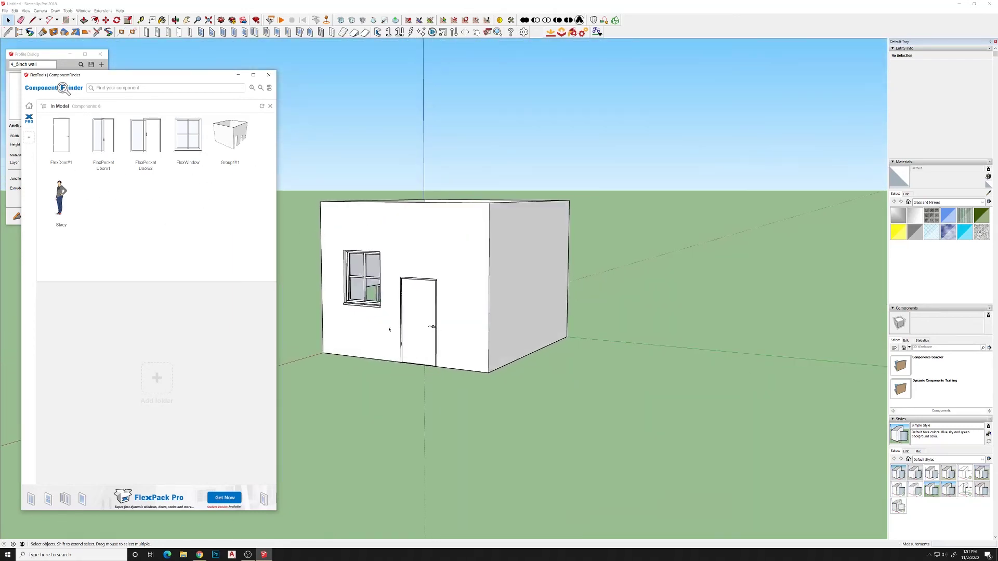
left_click(182, 135)
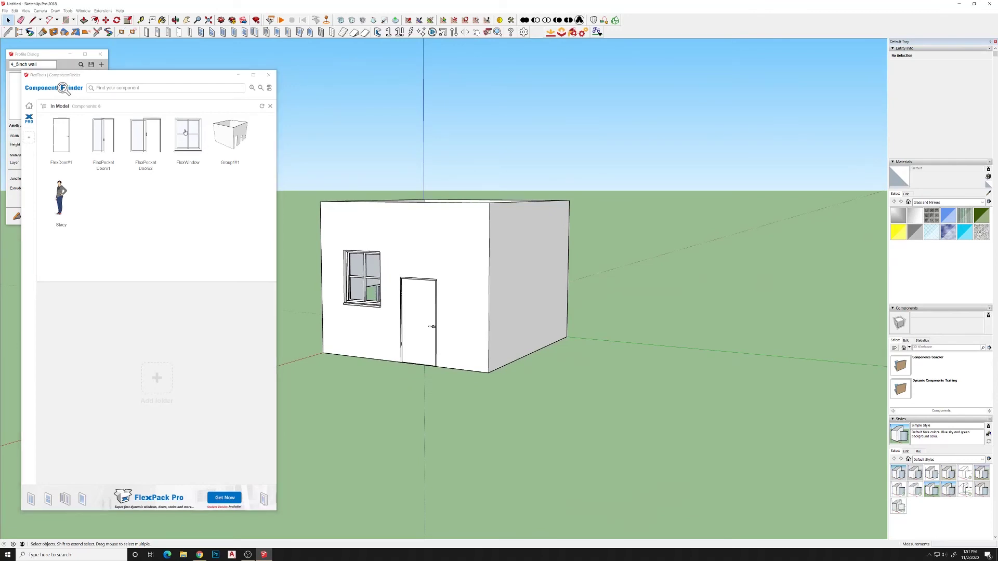
left_click(510, 331)
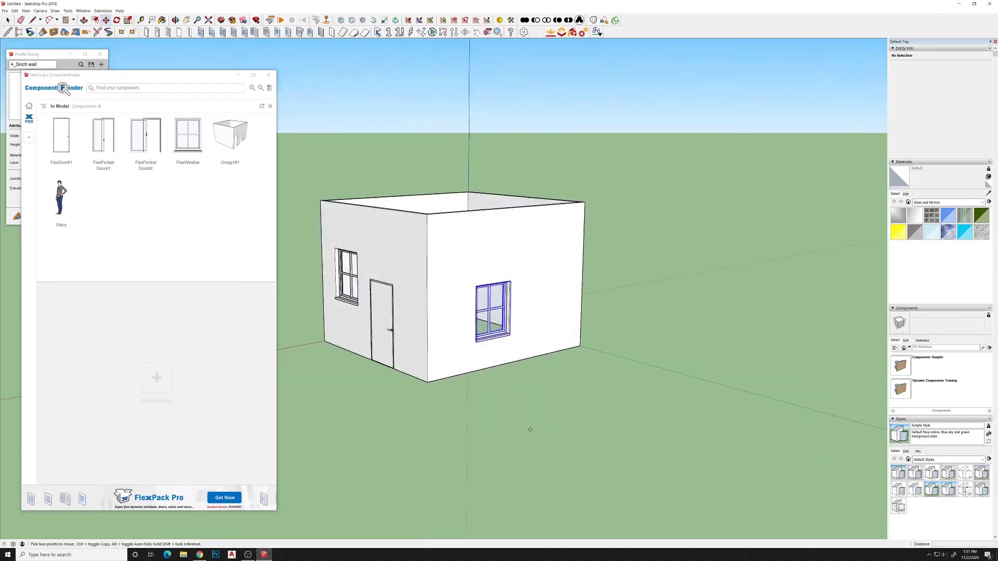
Step: Insert the in-model FlexPocket Door#1 from the ComponentFinder at the base of the newest window's wall, beside that window
left_click(106, 141)
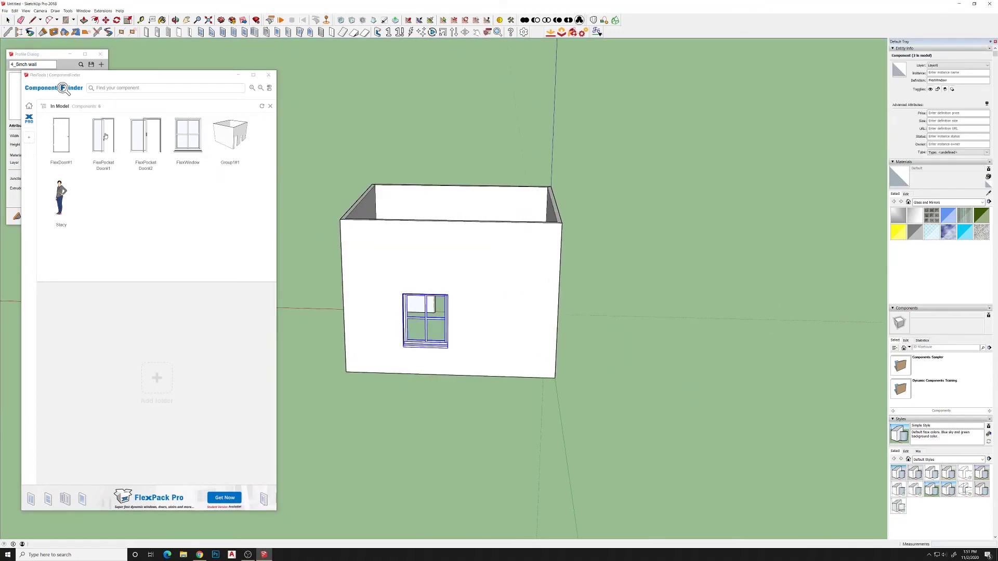
left_click(469, 375)
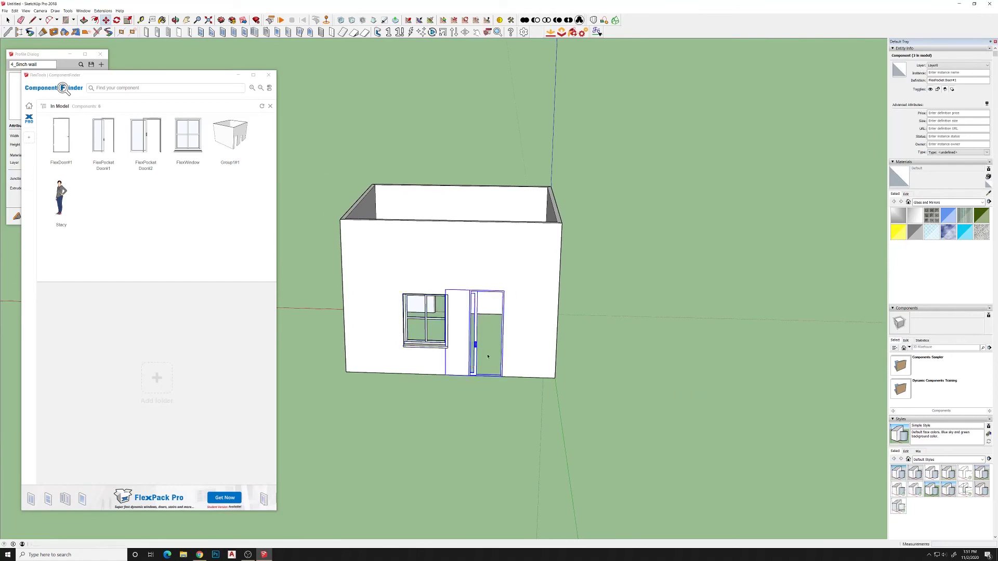
left_click(503, 379)
Step: Move the new pocket door along the wall's base edge away from the window so its pocket clears the frame, and deselect it
middle_click_drag(608, 381, 564, 330)
scroll(544, 346, "up", 3)
scroll(628, 350, "up", 3)
middle_click_drag(629, 350, 568, 396)
left_click(605, 362)
key("m")
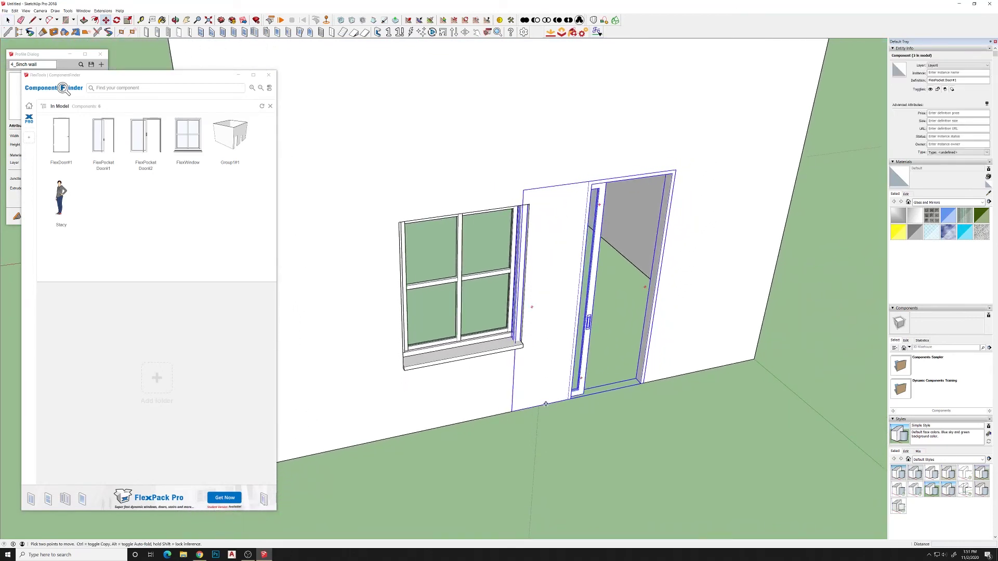
left_click(546, 403)
left_click(568, 399)
key("space")
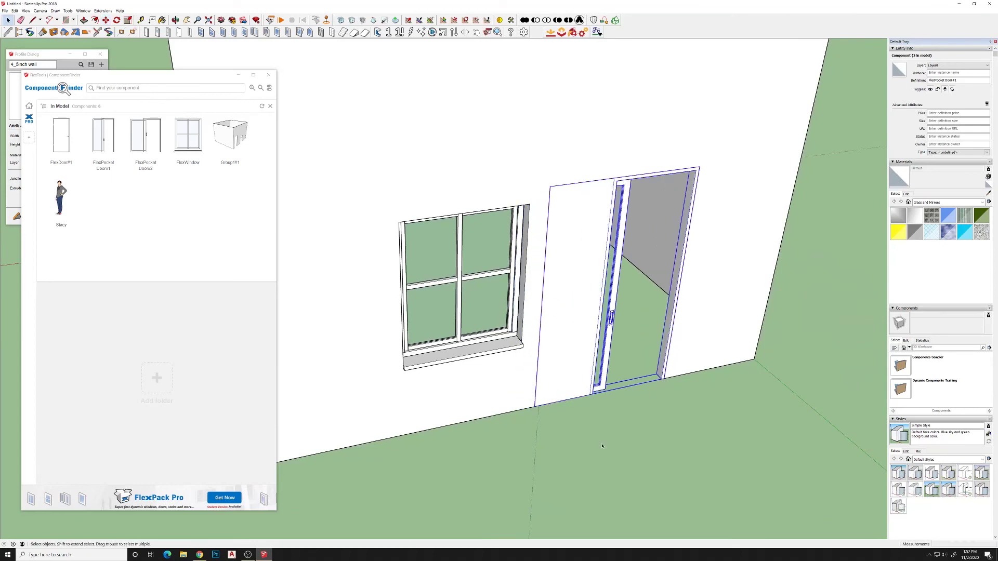
left_click(601, 446)
Step: Close the ComponentFinder and examine the door and window openings in the walls around the room
middle_click_drag(602, 446, 481, 261)
middle_click_drag(584, 222, 472, 355)
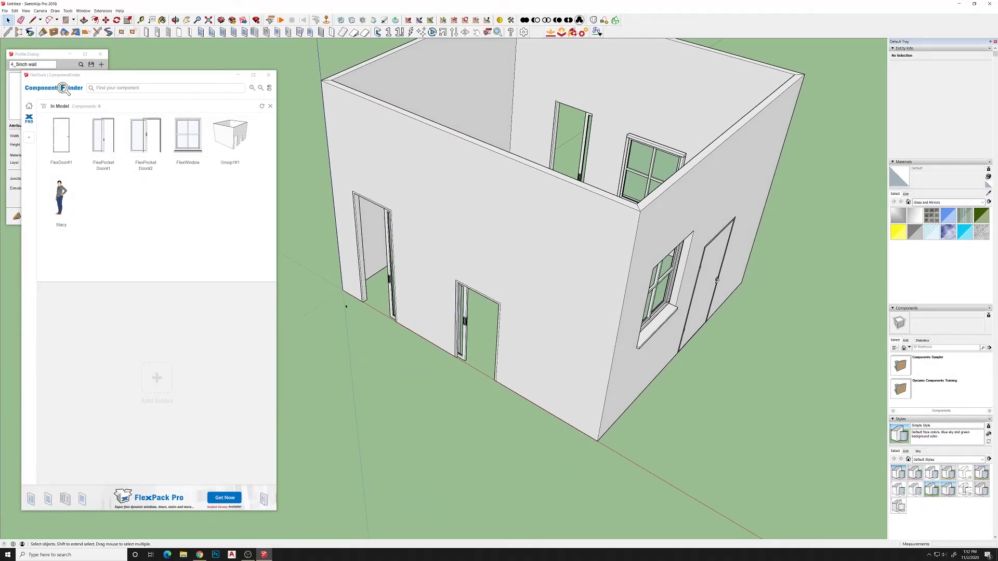
middle_click_drag(393, 226, 396, 199)
scroll(396, 199, "down", 2)
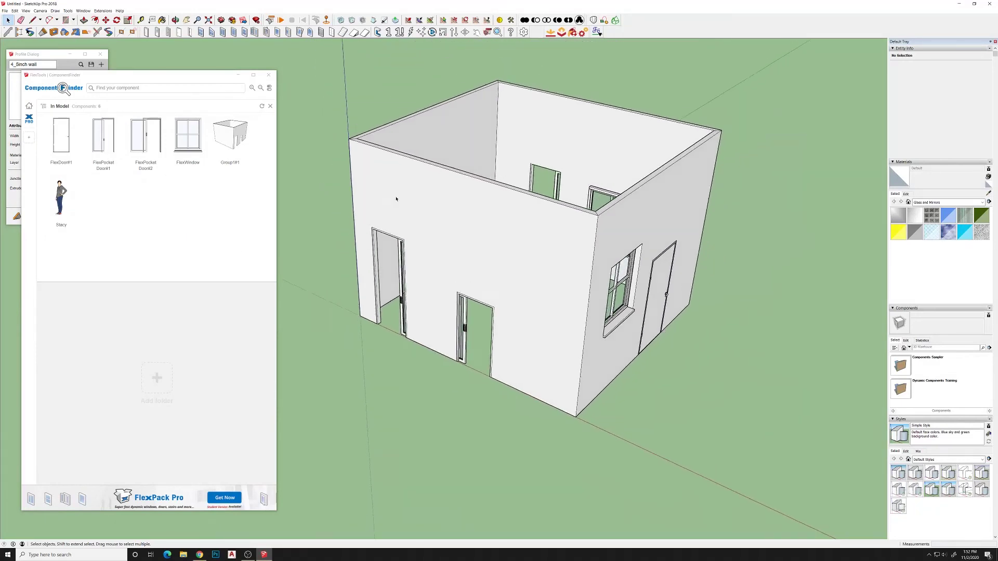
middle_click_drag(462, 189, 392, 212)
left_click(269, 75)
scroll(407, 252, "down", 1)
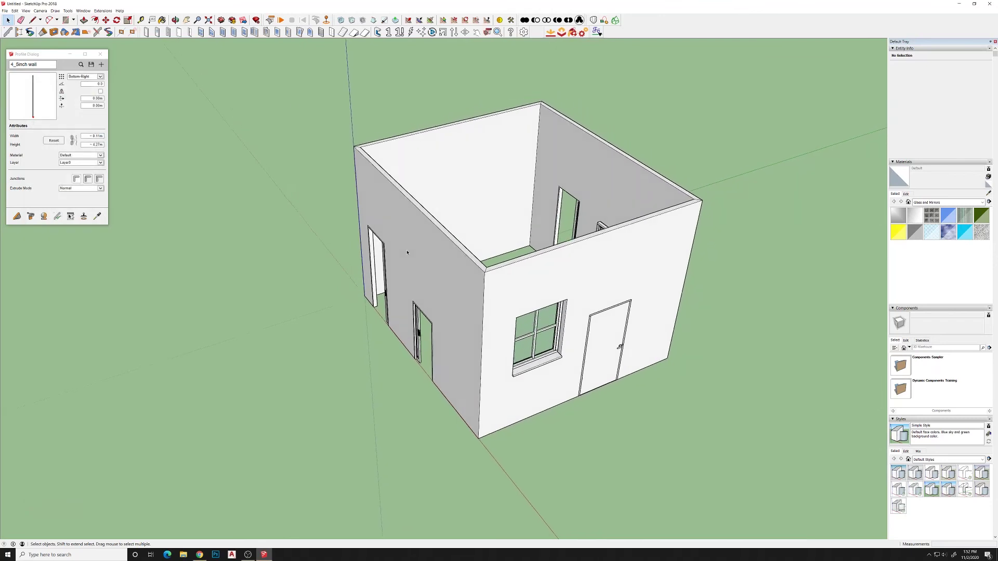
middle_click_drag(408, 252, 405, 261)
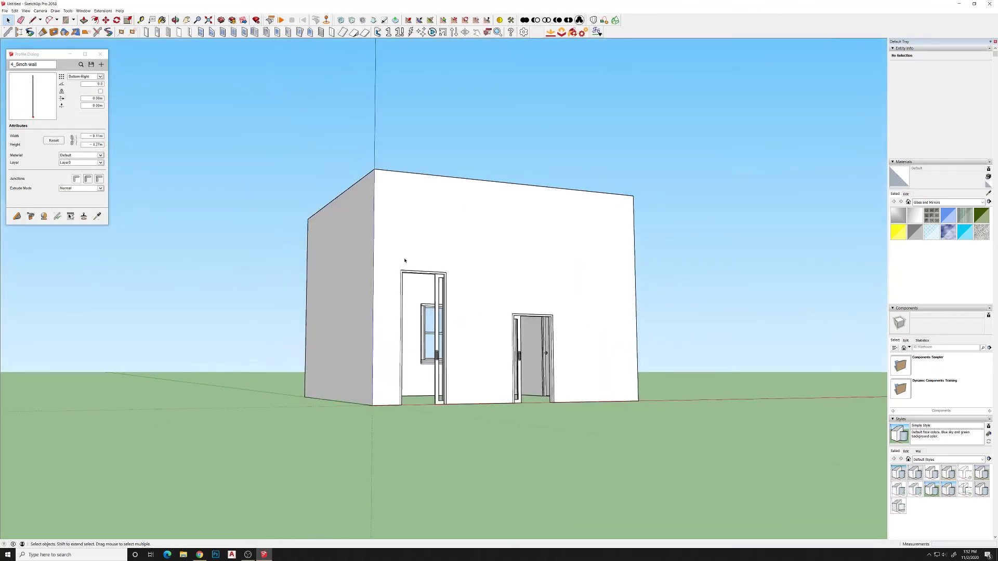
middle_click_drag(174, 193, 176, 193)
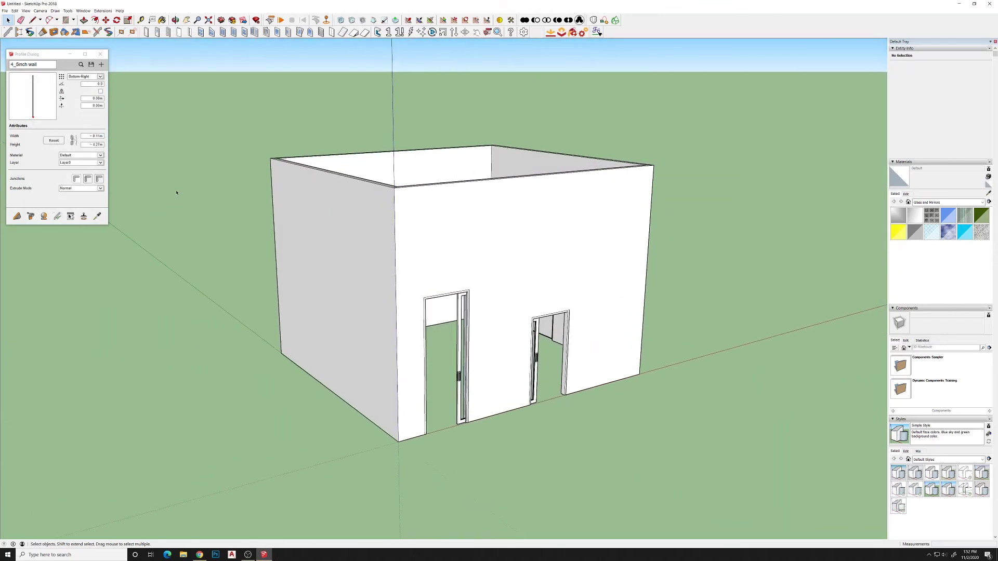